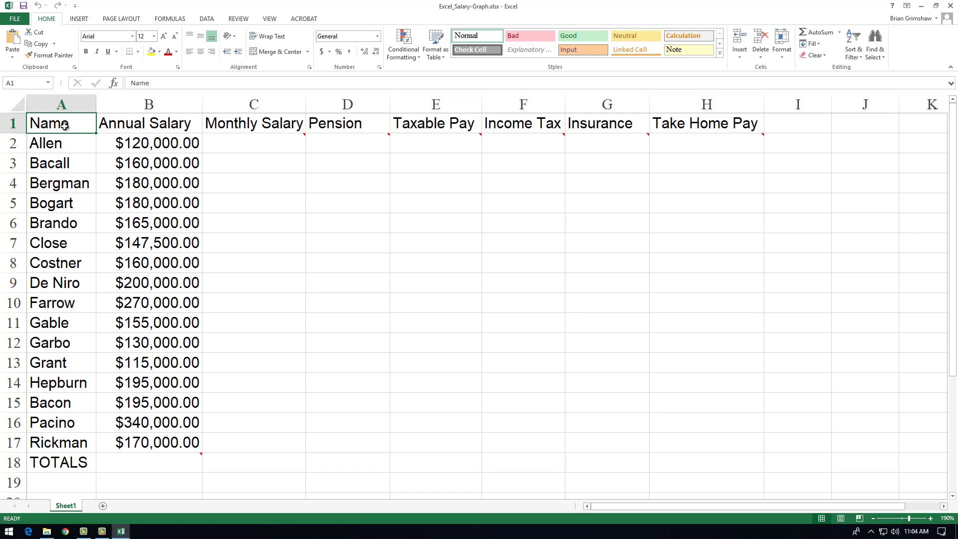
Review the employee names and annual salary figures in A1:B17
left_click_drag(64, 127, 146, 445)
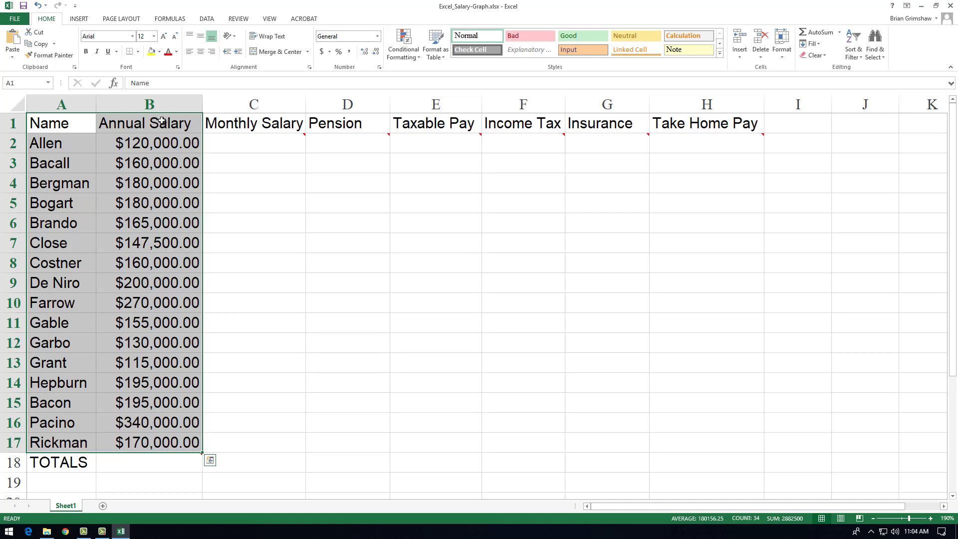
left_click_drag(162, 121, 171, 441)
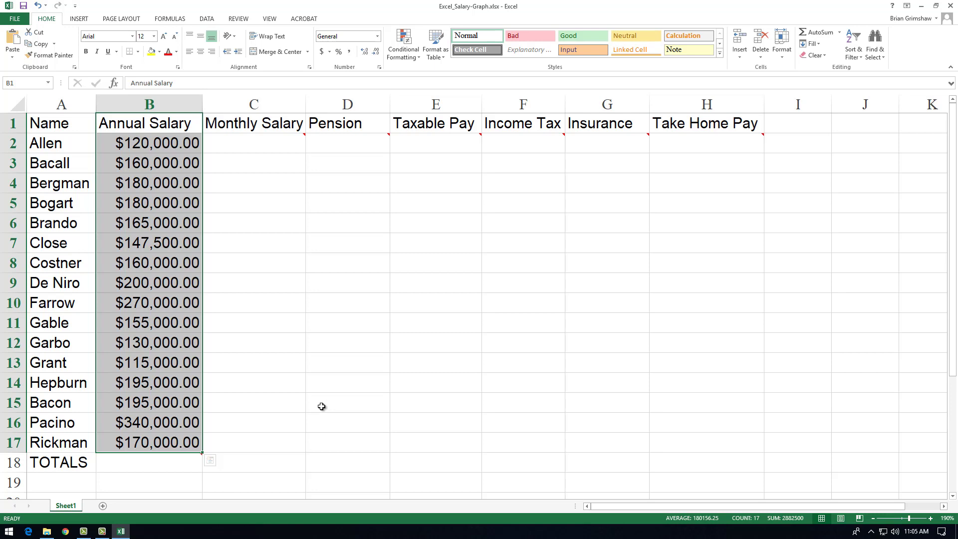
left_click(156, 143)
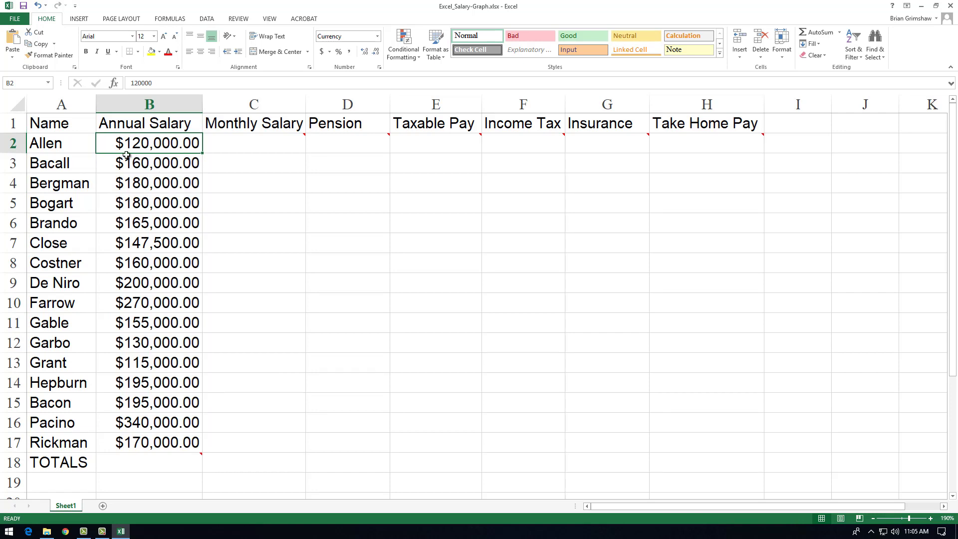
left_click(168, 162)
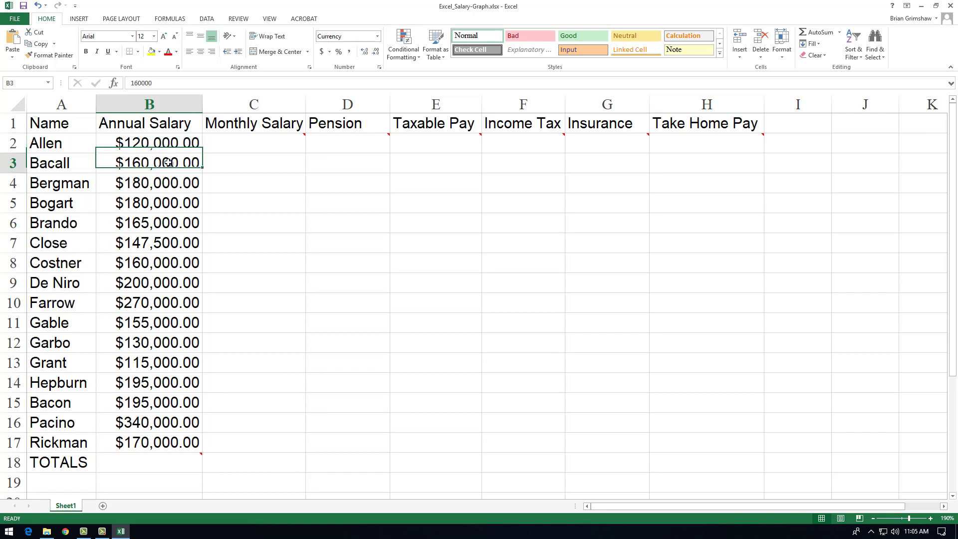
left_click(170, 183)
left_click(171, 204)
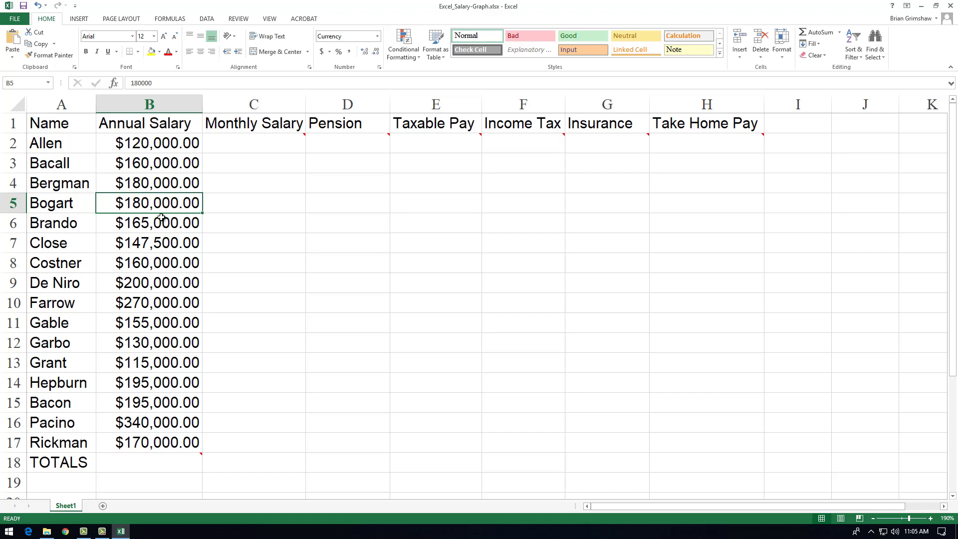
left_click(141, 150)
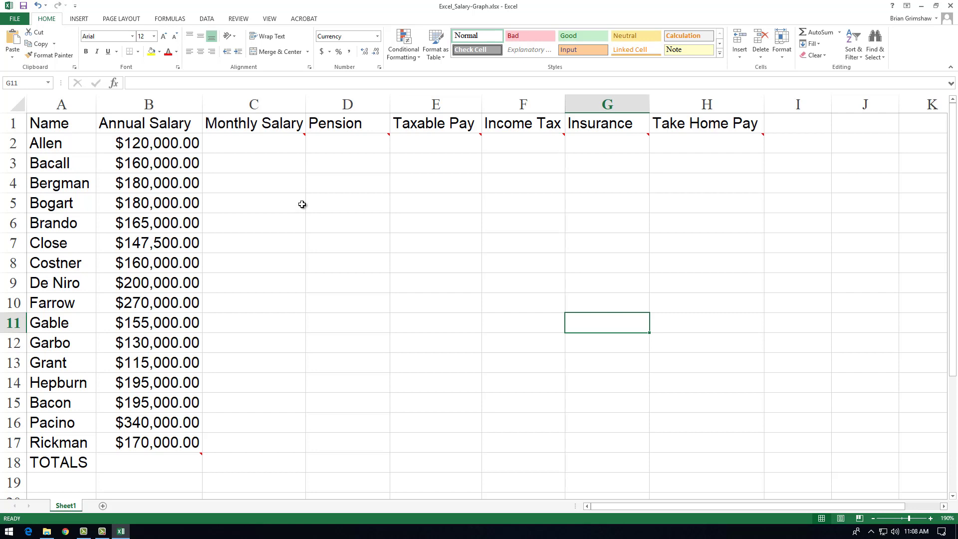
Calculate the first employee's monthly salary in C2 with =B2/12 and fill the formula down through C18
mouse_move(255, 144)
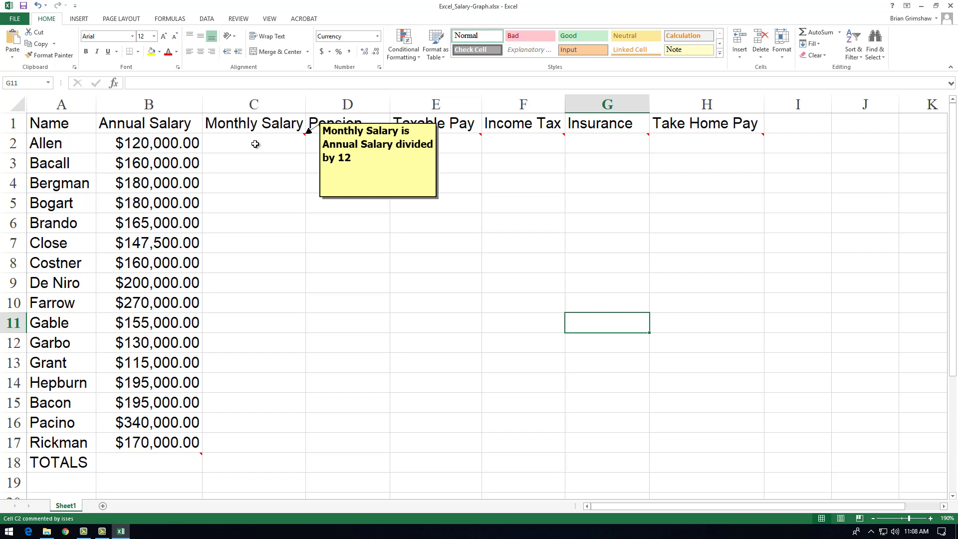
left_click(255, 143)
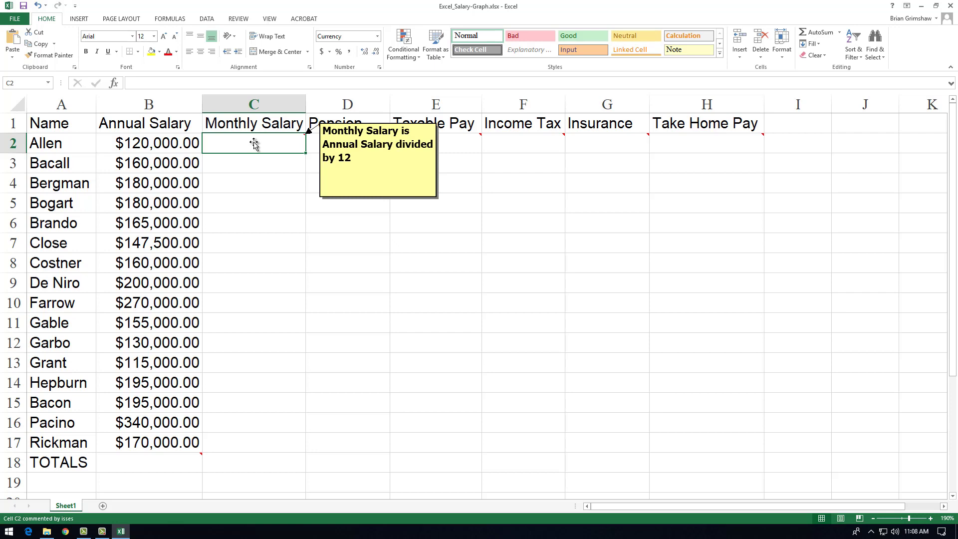
mouse_move(254, 144)
type("=")
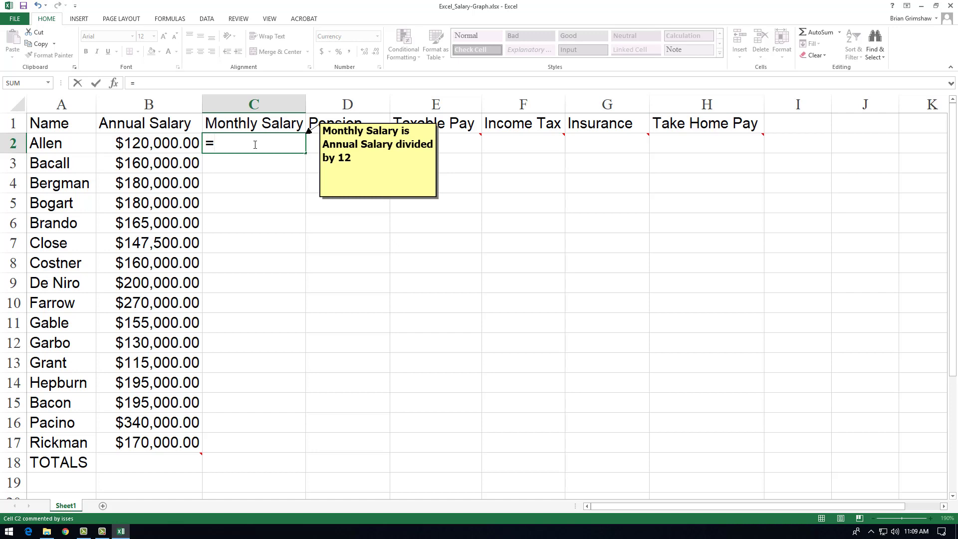
left_click(199, 143)
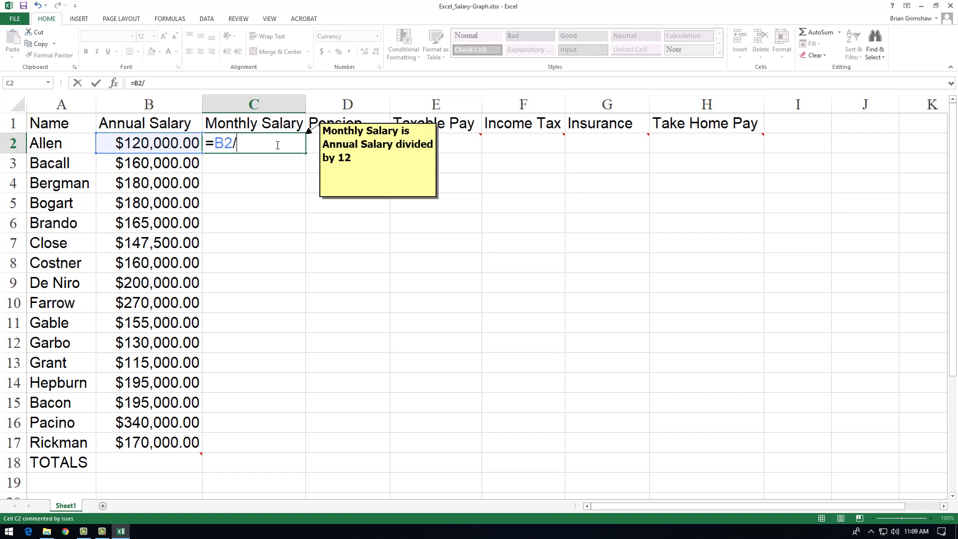
type("12")
key("Return")
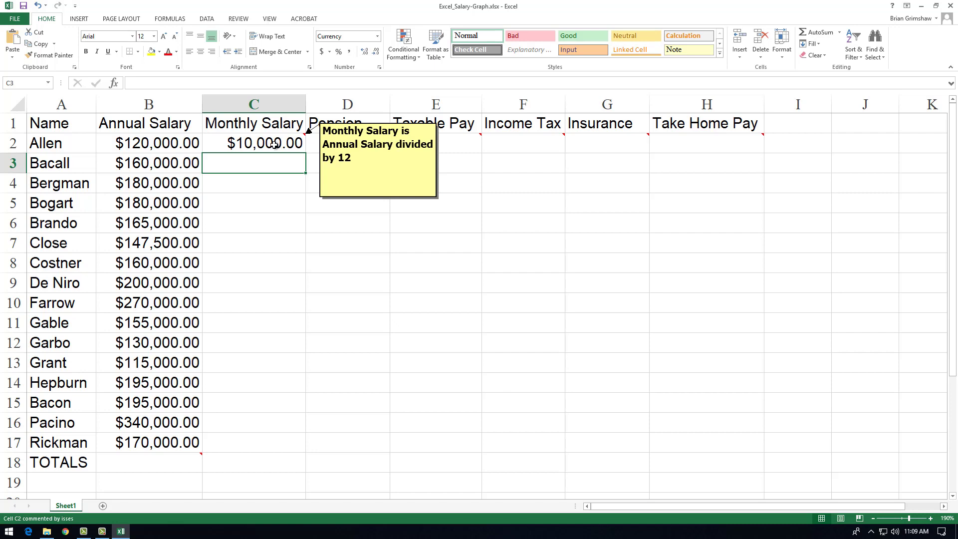
left_click(272, 142)
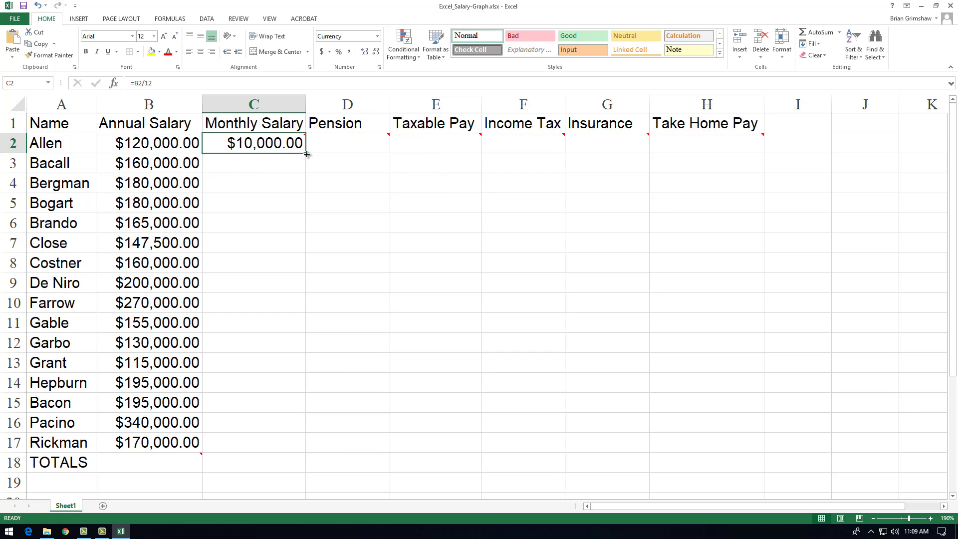
left_click_drag(307, 155, 272, 470)
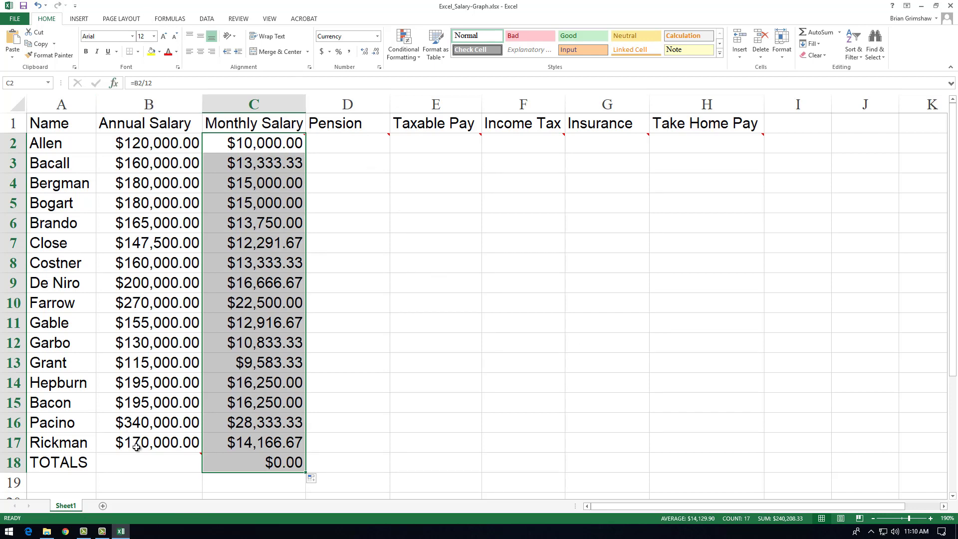
Write the pension formula =C2*5% in D2 for the first employee
mouse_move(143, 464)
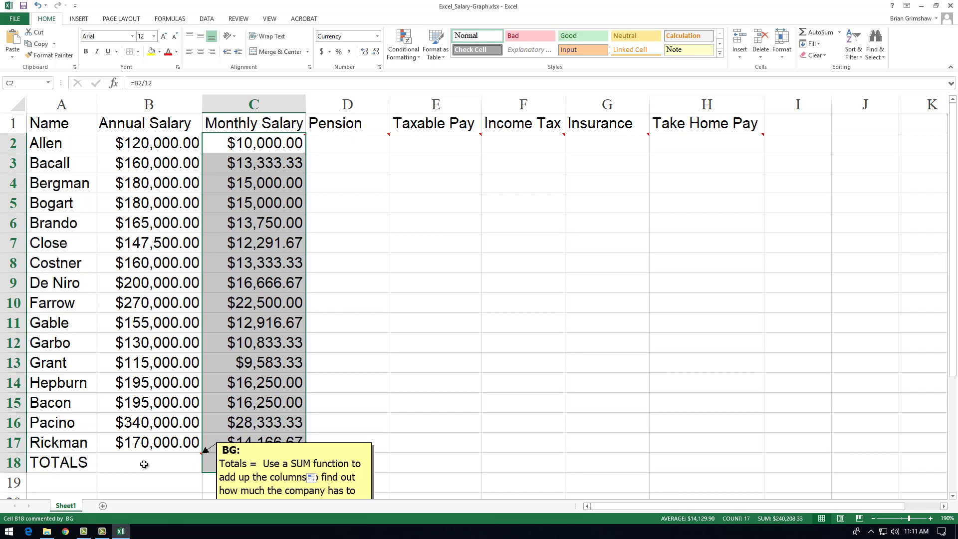
mouse_move(359, 143)
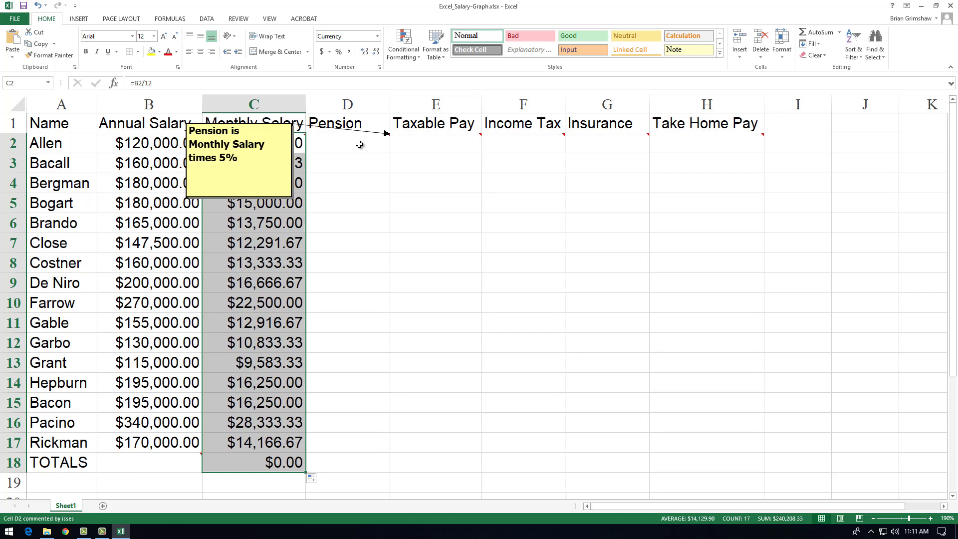
left_click(360, 144)
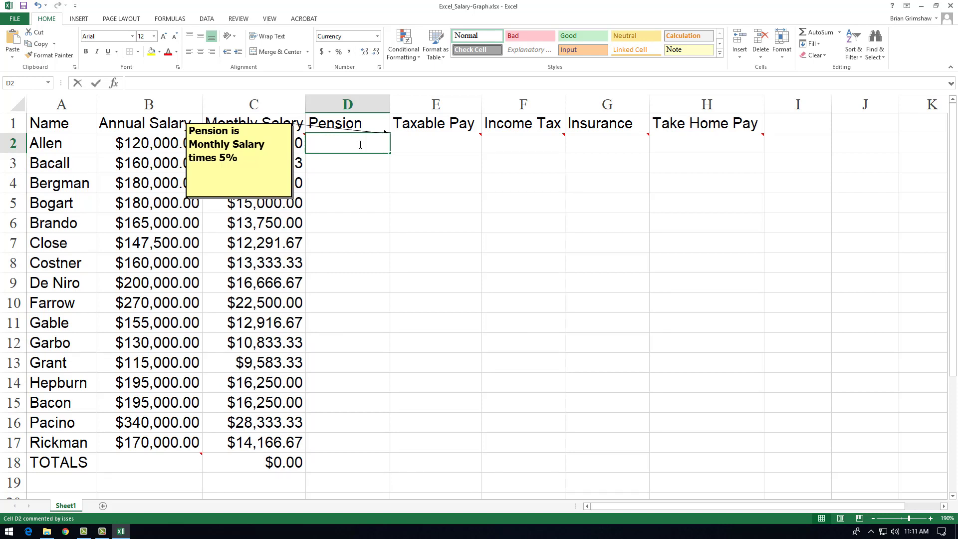
type("=")
left_click(265, 144)
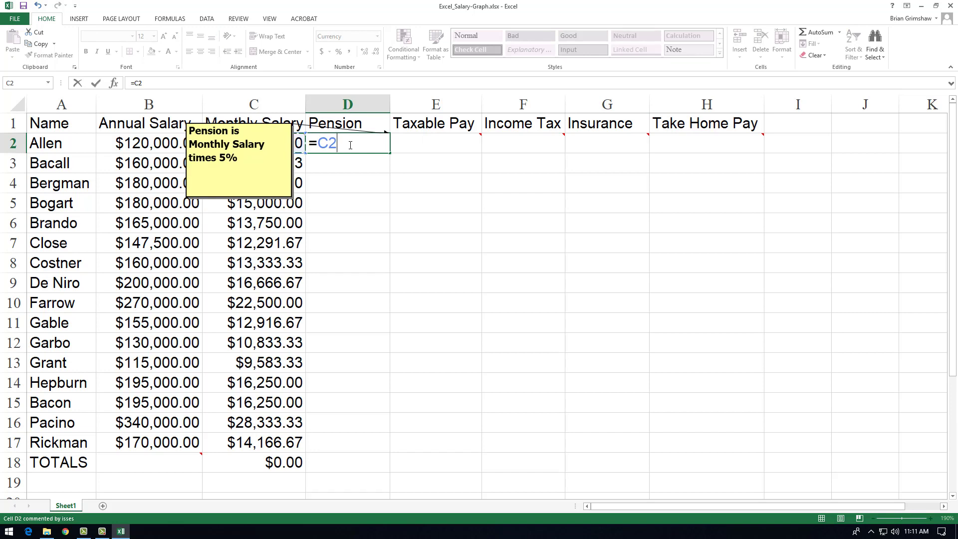
type("*5%")
Try the pension rate as the decimal .05 in the D2 formula, and restore 5%
key("BackSpace")
key("BackSpace")
type(".05")
type("%")
key("BackSpace")
key("BackSpace")
key("BackSpace")
key("BackSpace")
type("5%")
Commit the pension formula in D2 and reselect that cell
key("Return")
mouse_move(348, 144)
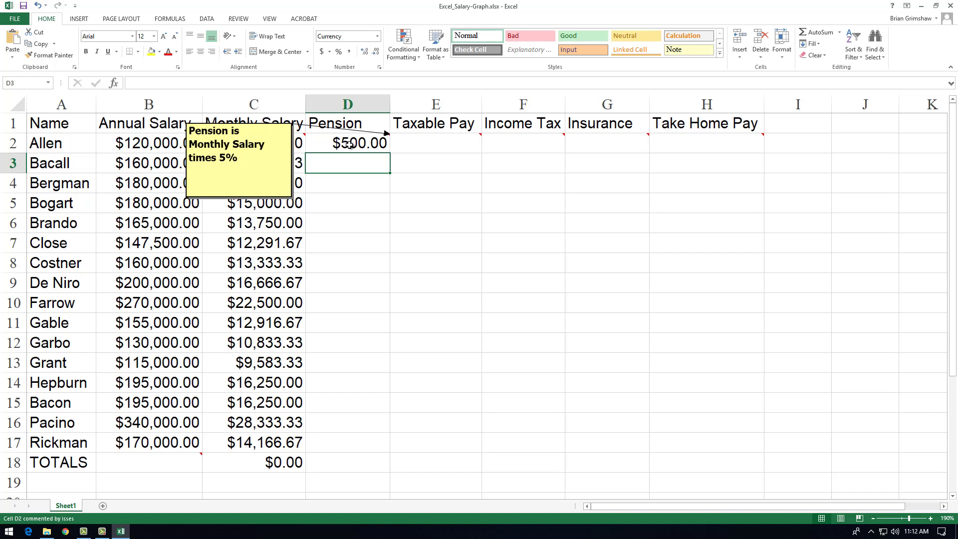
left_click(364, 142)
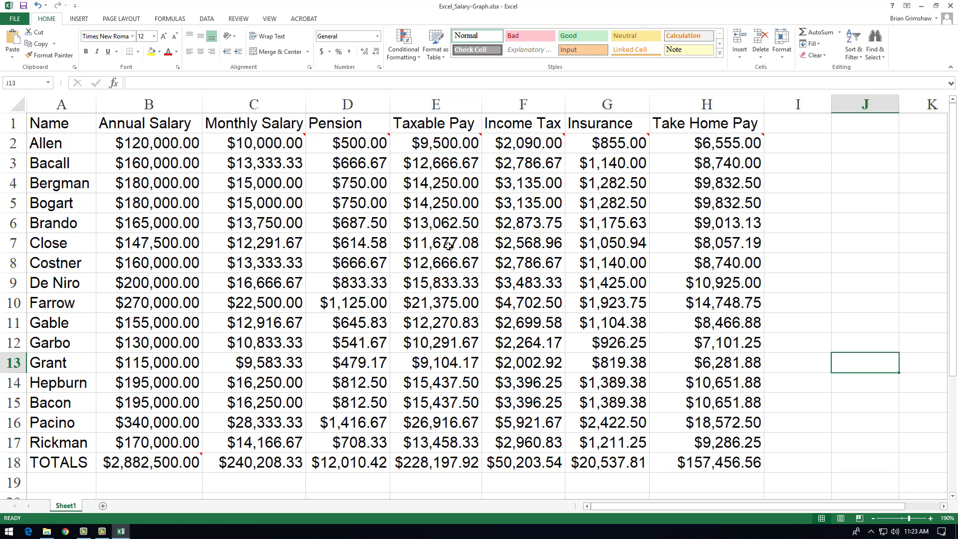
Insert a 3-D pie chart from the names and annual salaries in A1:B17, leaving out the TOTALS row
left_click(66, 124)
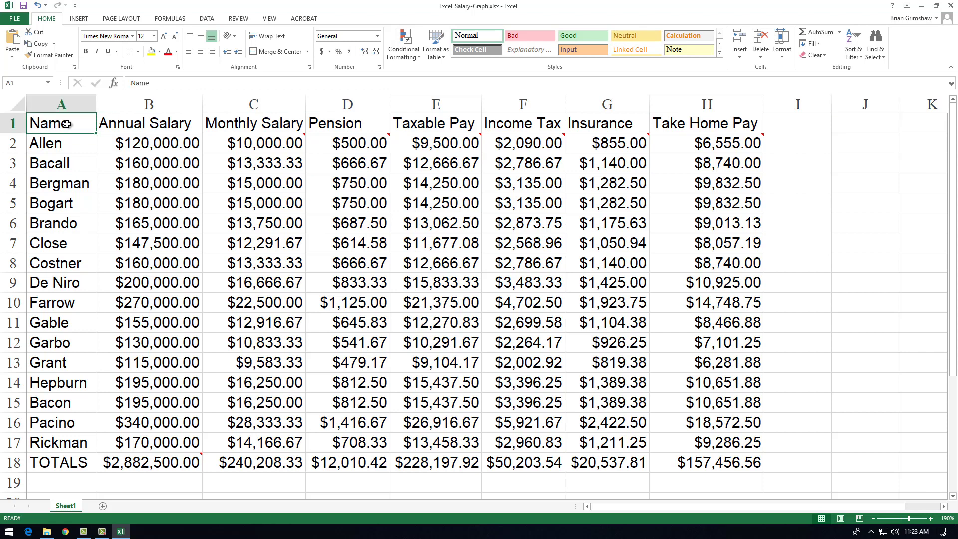
left_click_drag(66, 124, 149, 443)
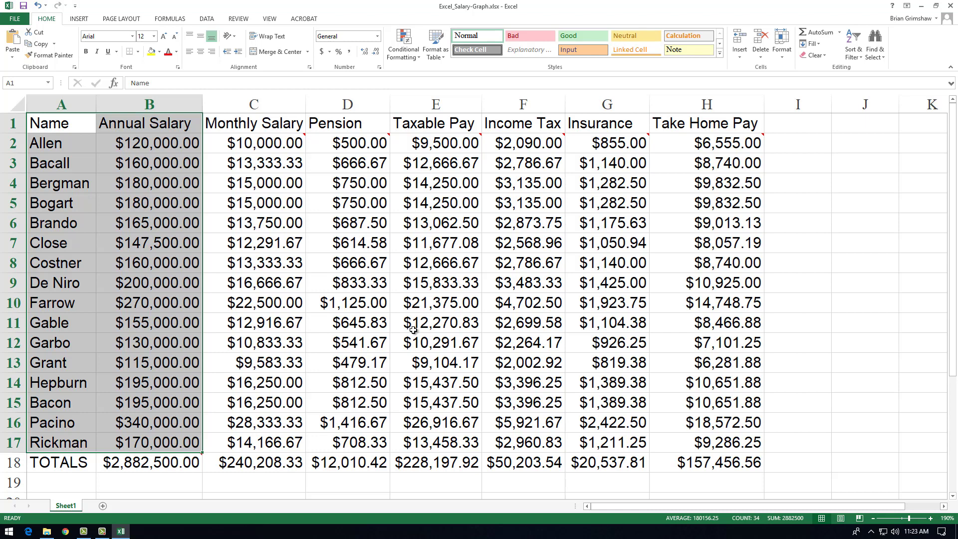
left_click(78, 20)
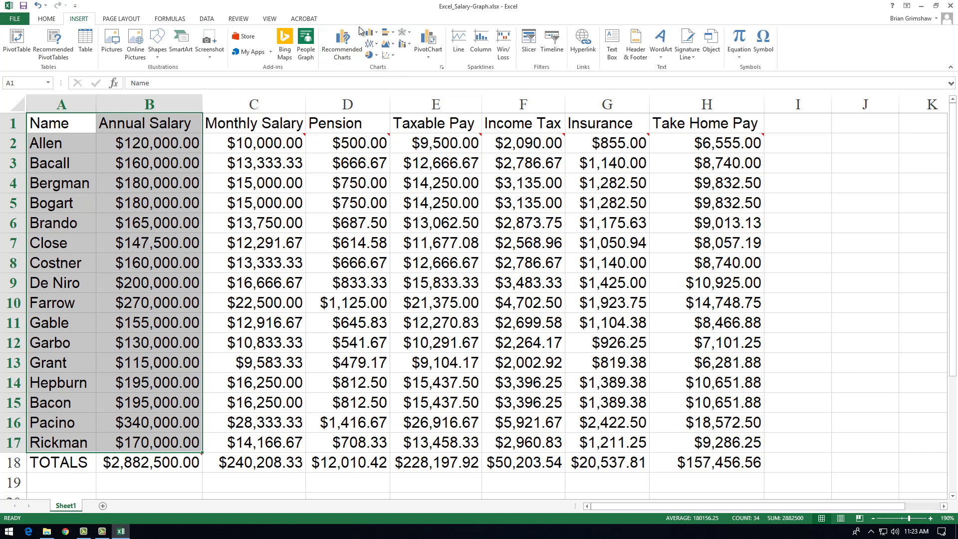
left_click(377, 55)
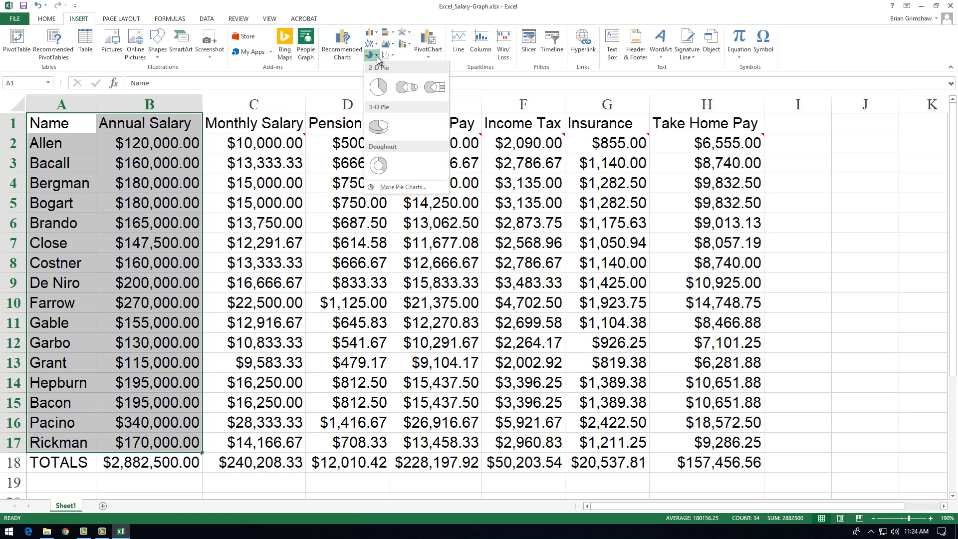
left_click(383, 132)
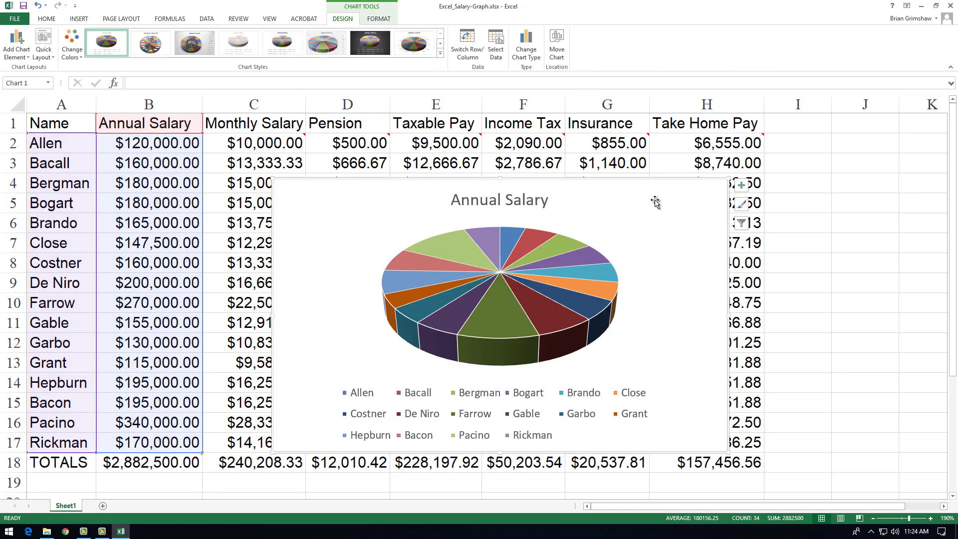
Narrow the Annual Salary pie chart and move it over columns G to K near the top of the sheet
left_click_drag(655, 202, 739, 181)
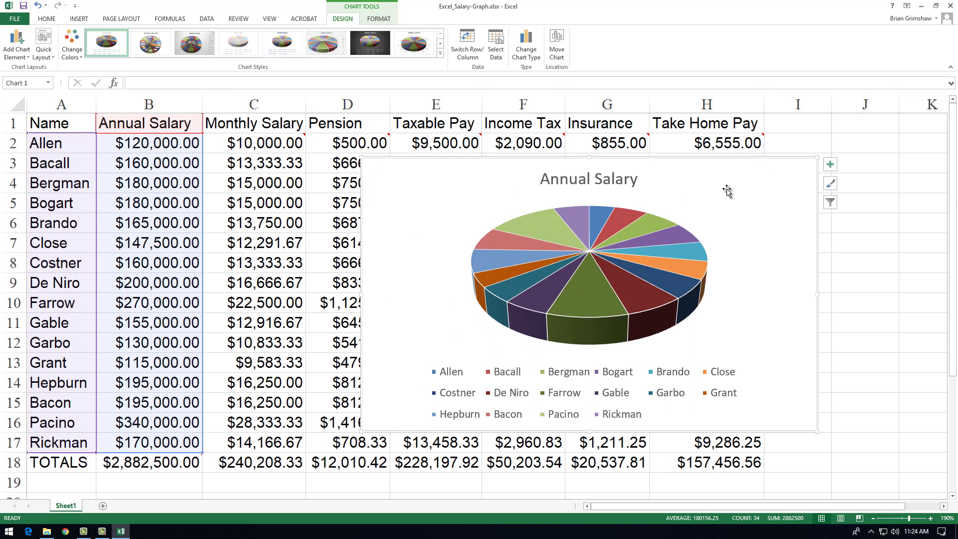
left_click_drag(729, 189, 857, 208)
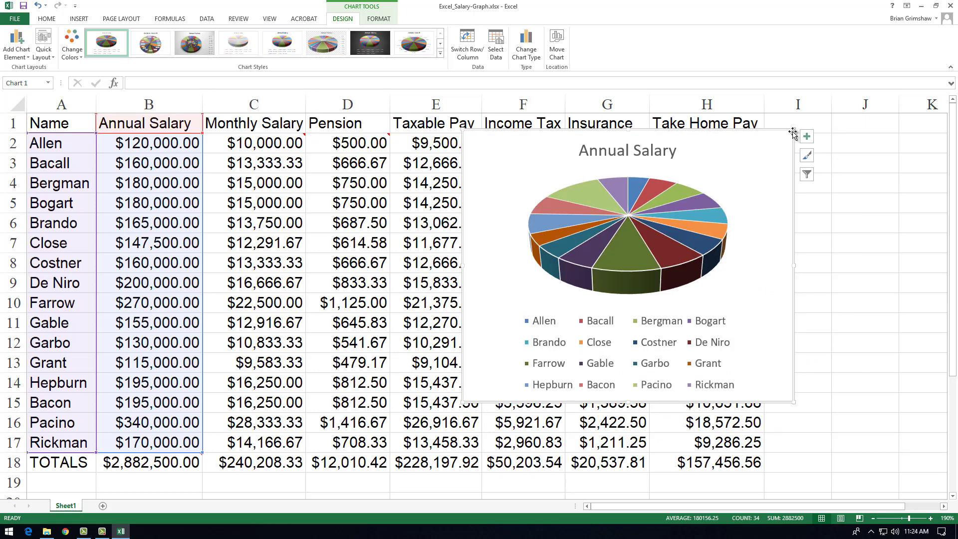
left_click_drag(794, 133, 920, 144)
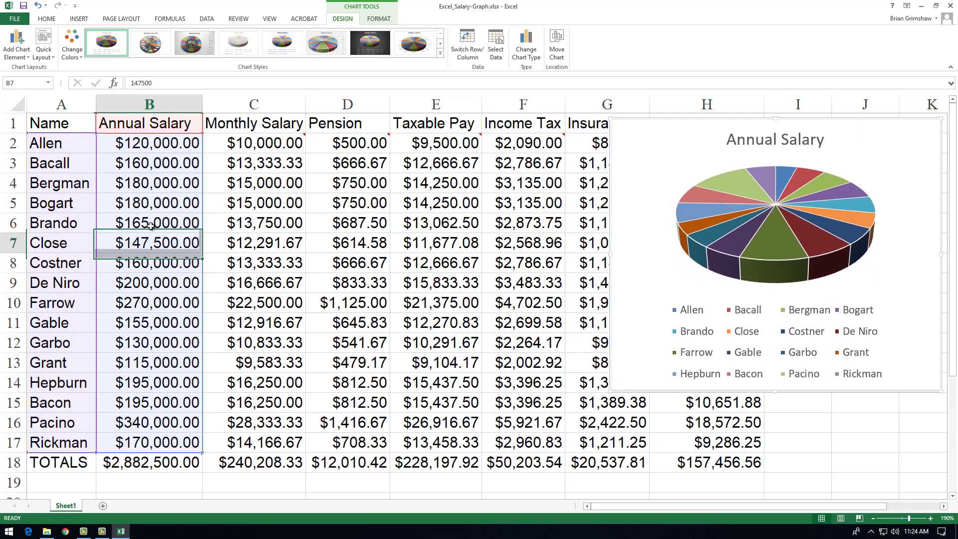
Insert a second 3-D pie chart from only the salaries in B2:B17, place it beside the first chart and narrow it
left_click_drag(150, 143, 165, 263)
left_click_drag(168, 332, 175, 440)
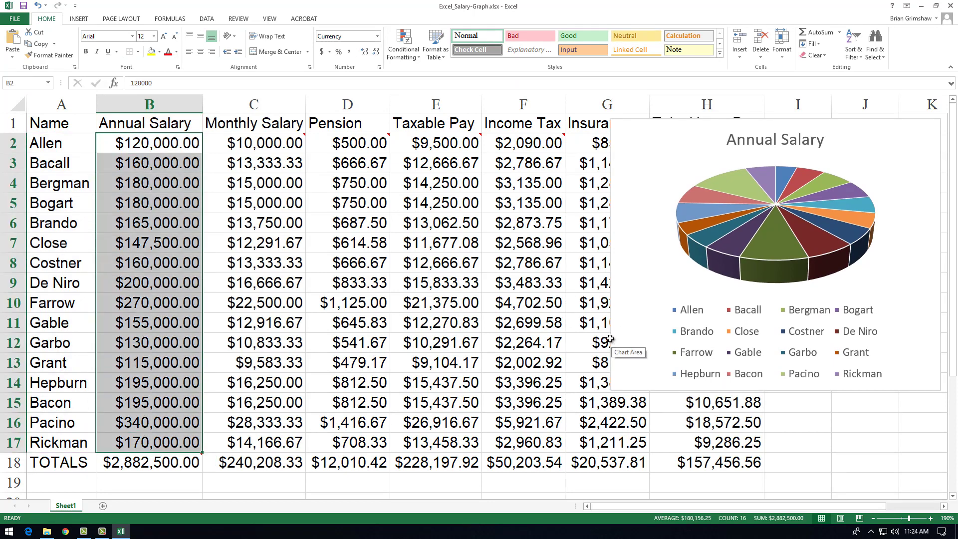
left_click(79, 20)
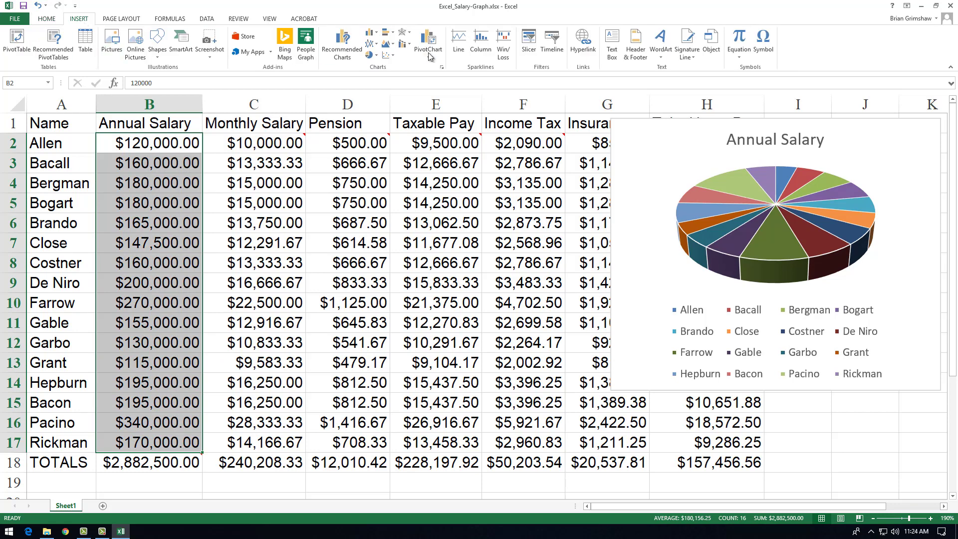
left_click_drag(605, 195, 519, 159)
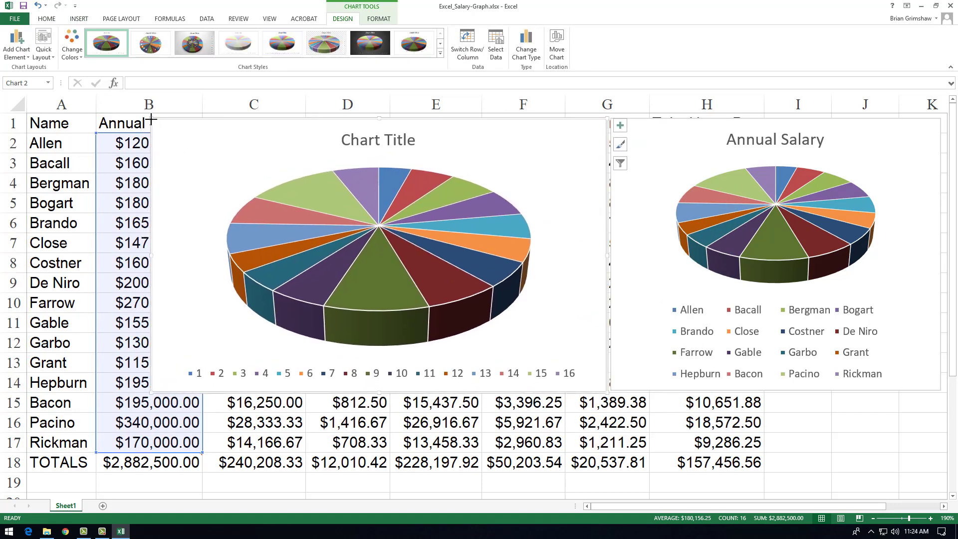
left_click_drag(152, 121, 291, 118)
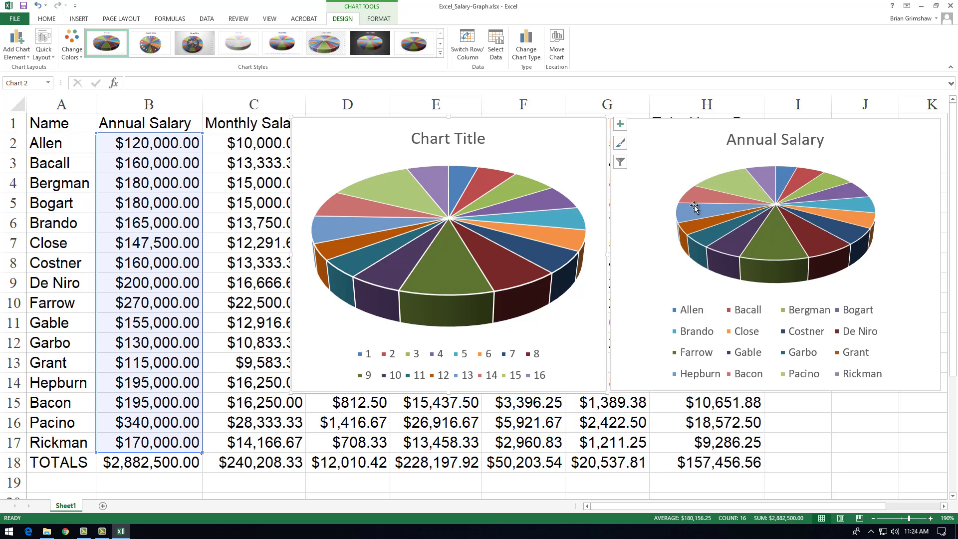
Insert a third 3-D pie chart from the names and annual salaries in A1:B18, including the TOTALS row
mouse_move(695, 207)
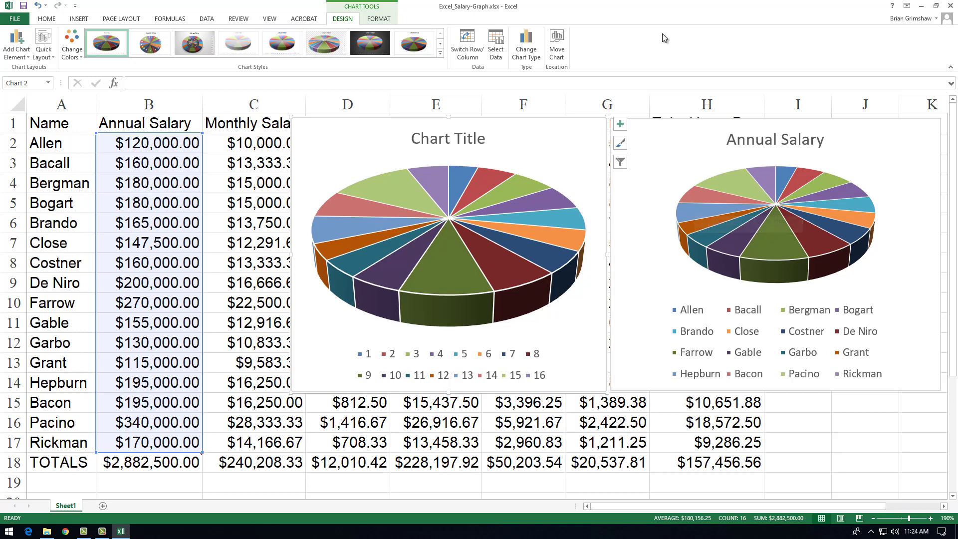
left_click(874, 151)
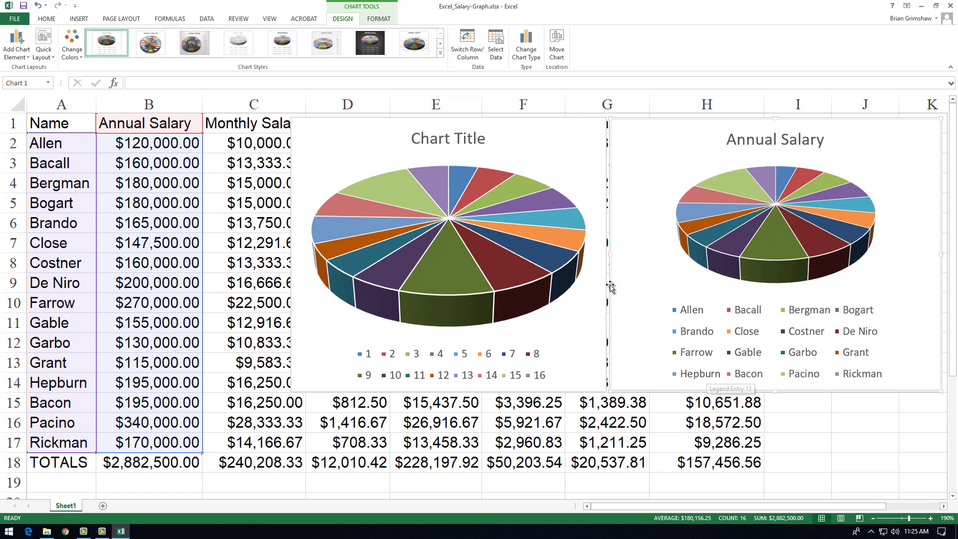
left_click(45, 127)
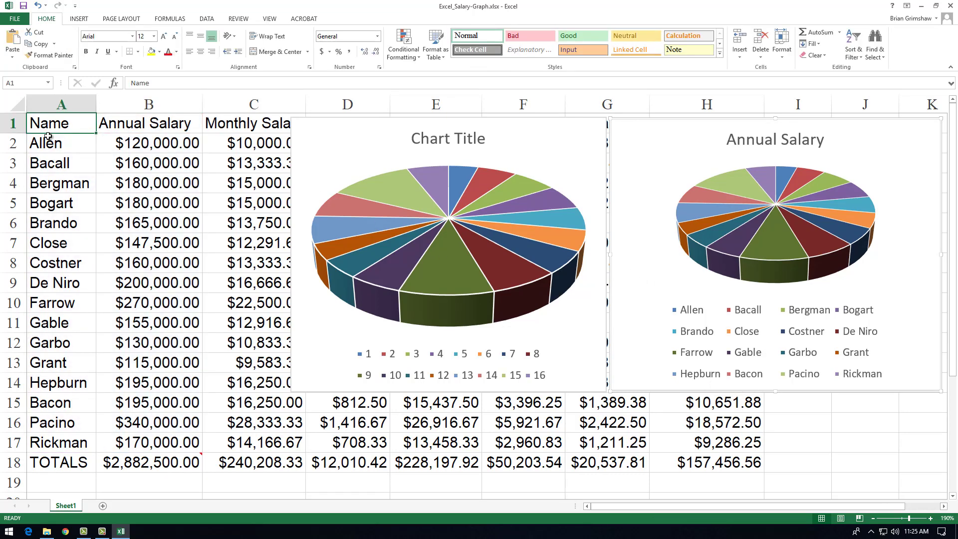
left_click_drag(46, 125, 135, 456)
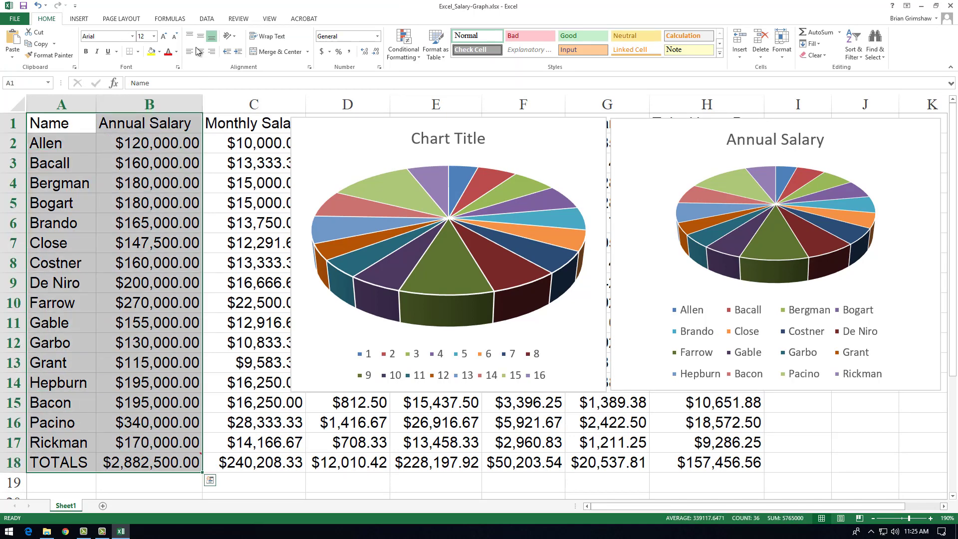
left_click(83, 20)
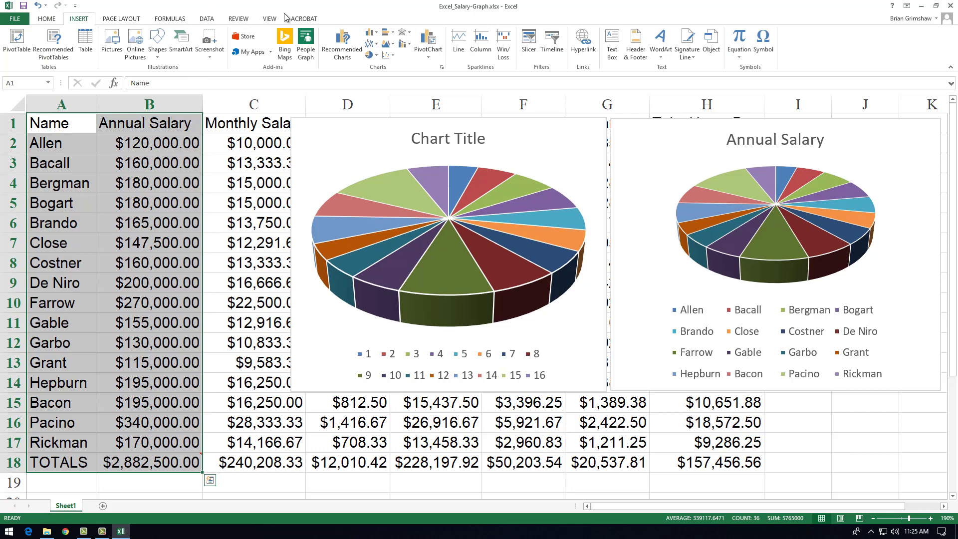
left_click(372, 55)
left_click(379, 126)
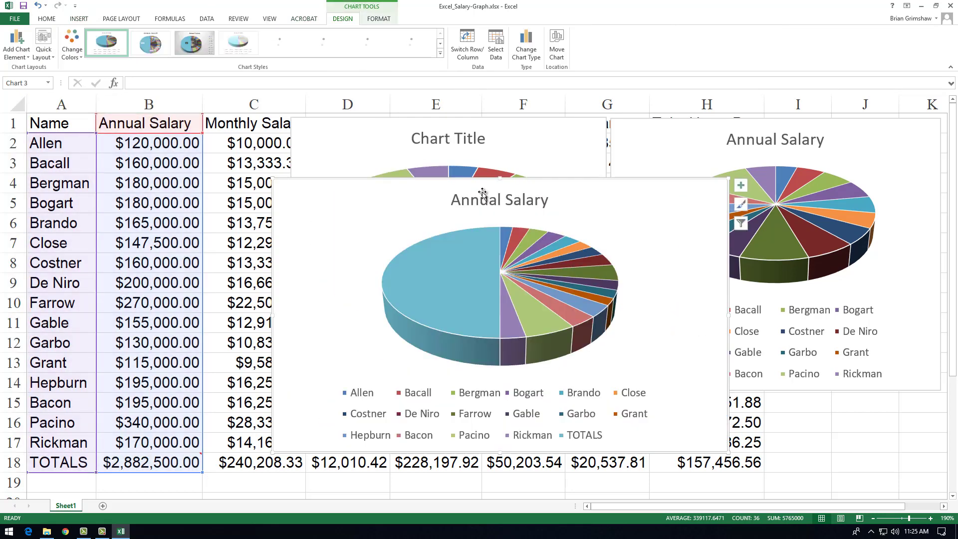
Move the chart containing the TOTALS slice below the Annual Salary chart's title area and examine its TOTALS and Rickman slices
left_click_drag(591, 208, 876, 341)
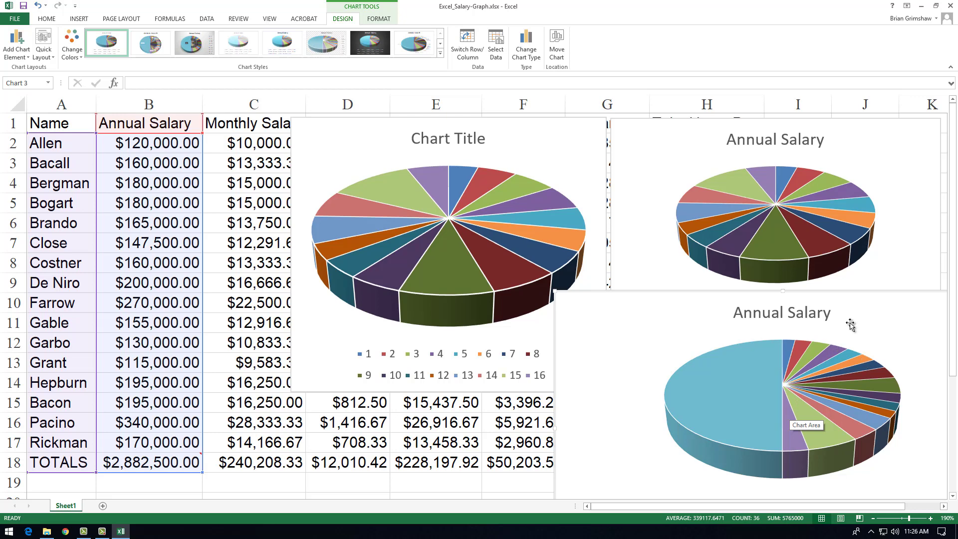
mouse_move(729, 395)
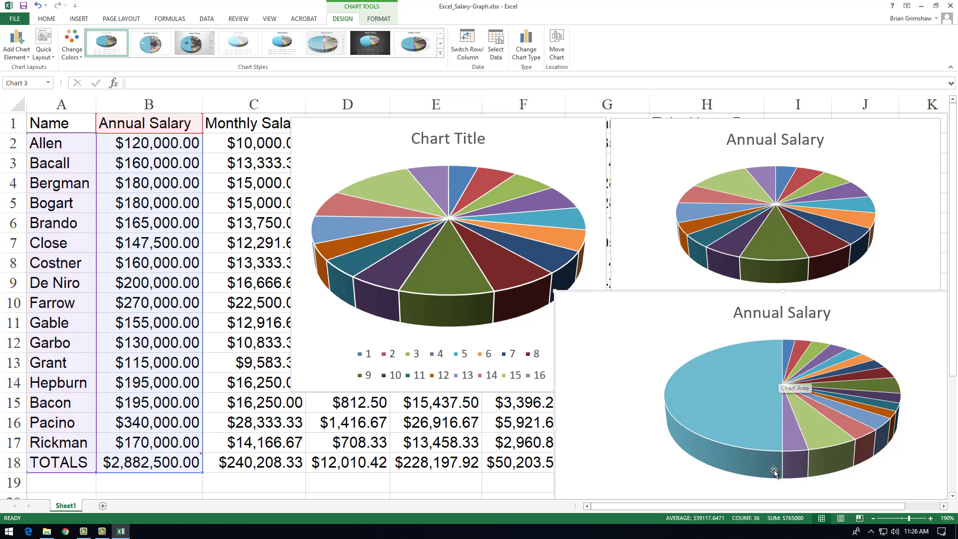
mouse_move(773, 468)
mouse_move(786, 448)
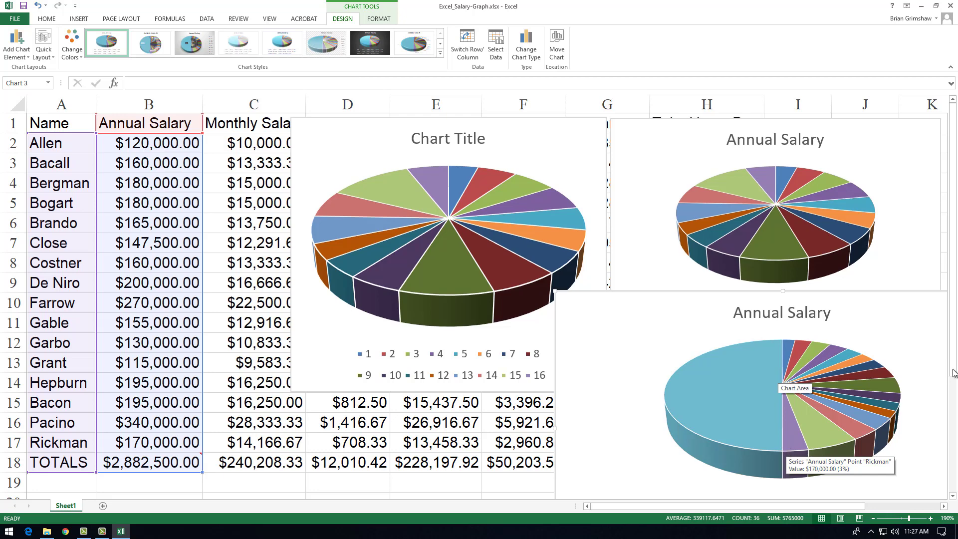
Delete the pie chart that includes TOTALS and the untitled pie chart with the numbered legend
key("Delete")
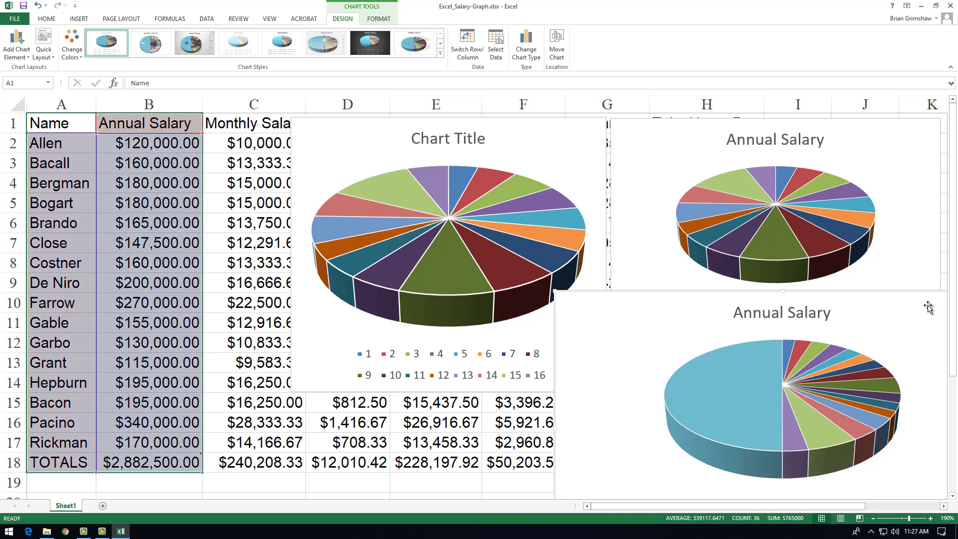
left_click(591, 131)
key("Delete")
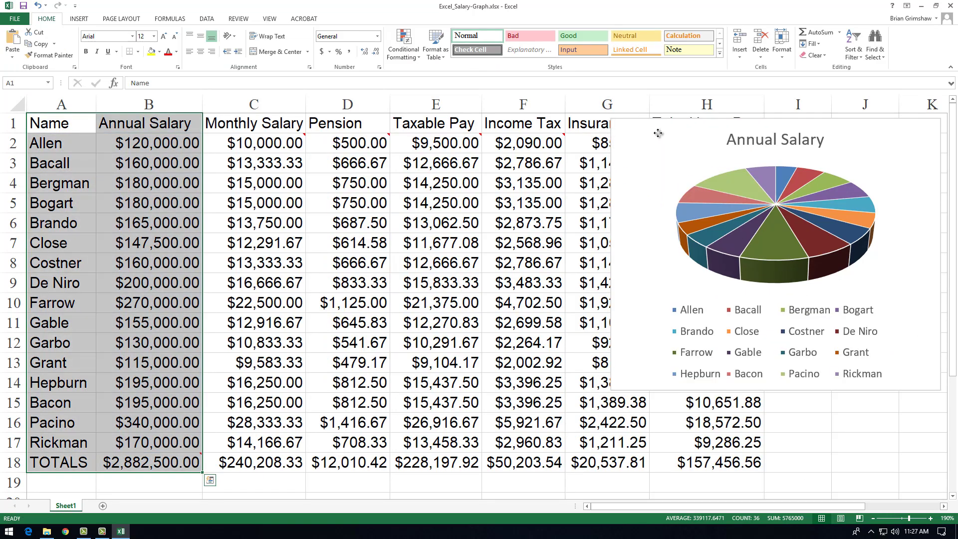
Move the remaining Annual Salary chart beside the salary column and enlarge it to reach from column C into column H
left_click_drag(654, 131, 261, 136)
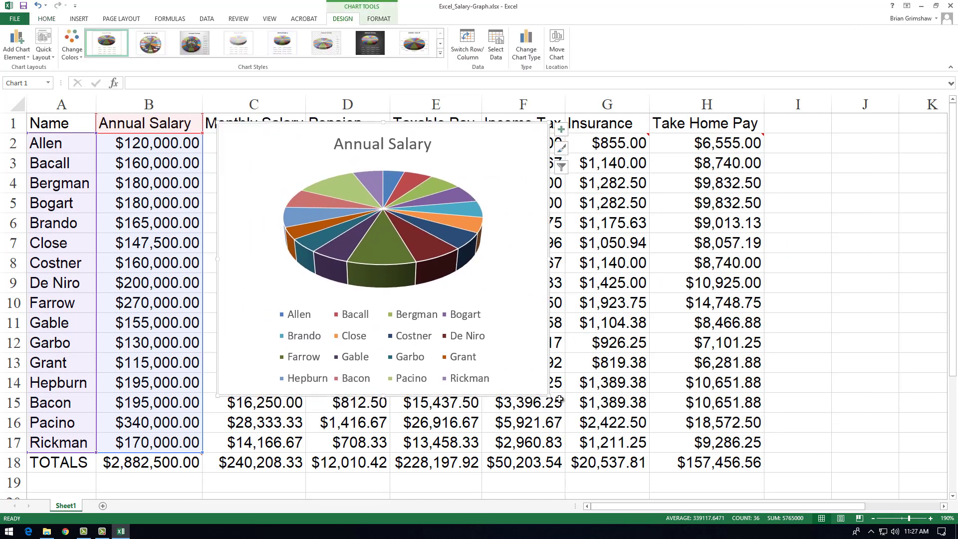
left_click_drag(549, 396, 672, 408)
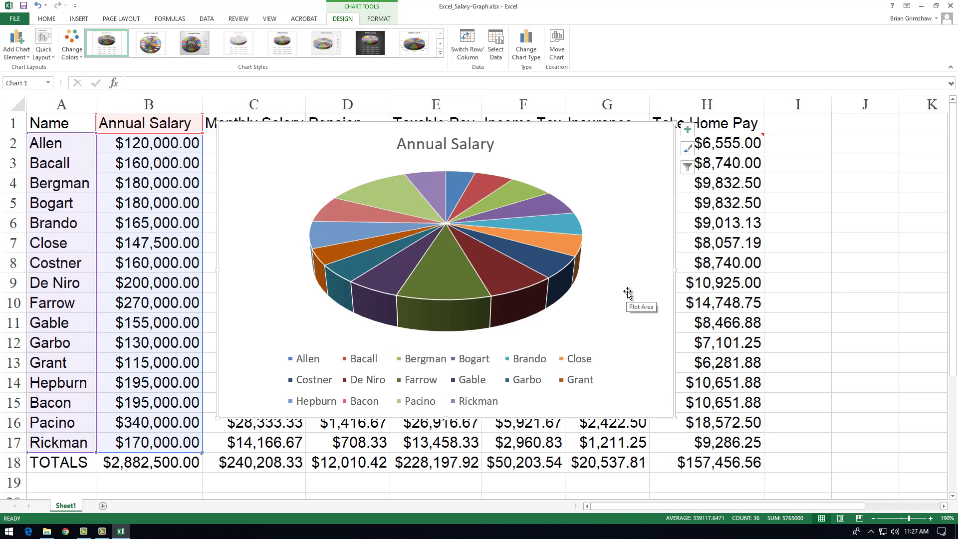
Copy the entire Annual Salary chart by its chart area rather than its plot area, title or legend
right_click(655, 141)
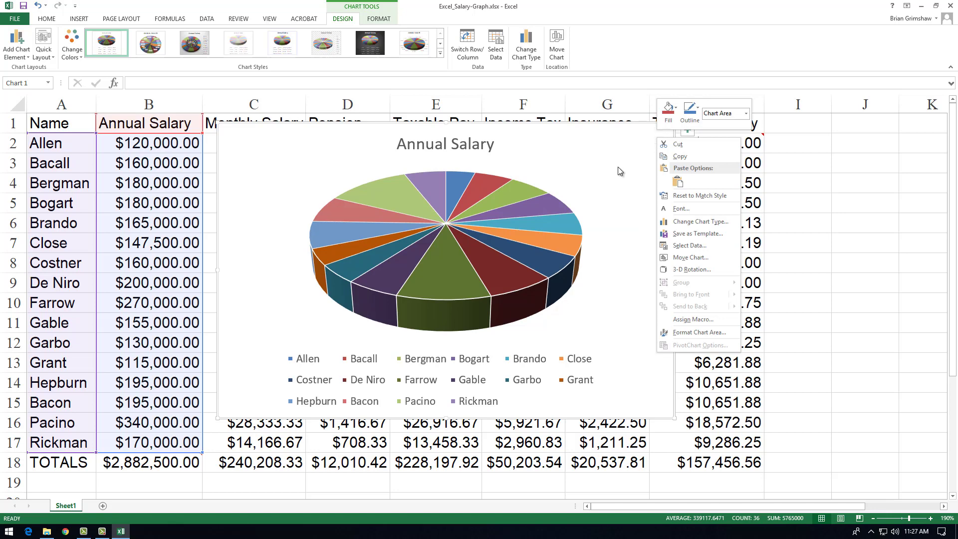
left_click(576, 188)
left_click(576, 187)
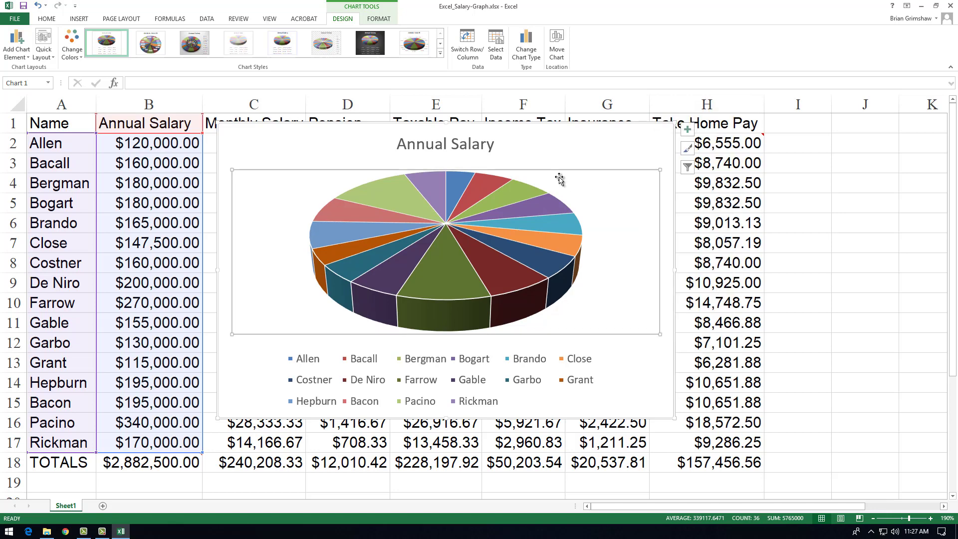
left_click(487, 149)
left_click(588, 199)
left_click(579, 350)
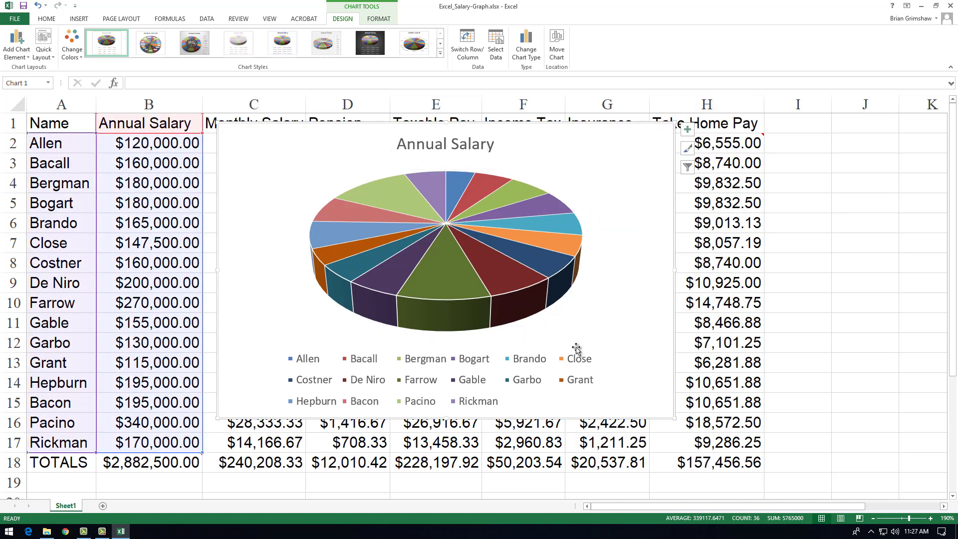
left_click(605, 363)
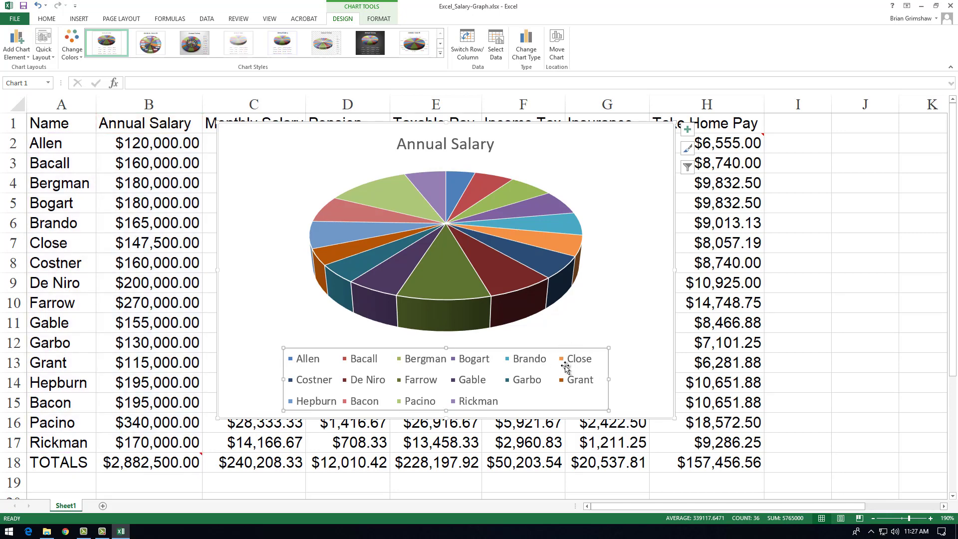
right_click(653, 134)
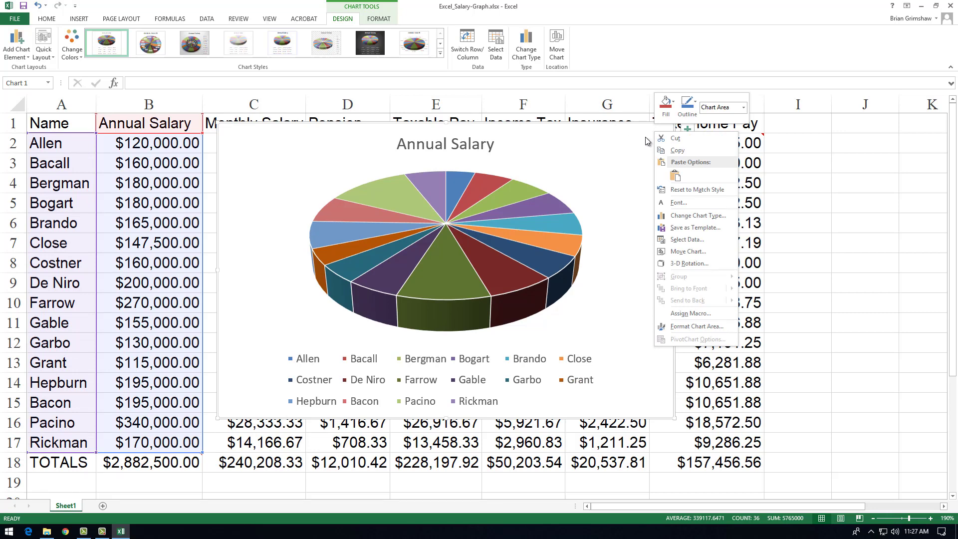
left_click(679, 149)
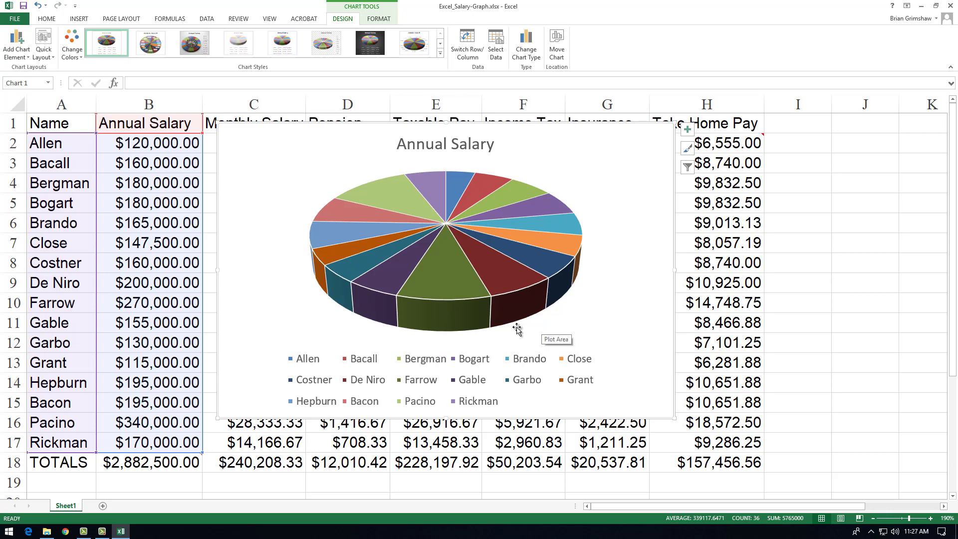
Switch to PowerPoint 2013, create a blank presentation and paste the copied chart onto the title slide
left_click(9, 535)
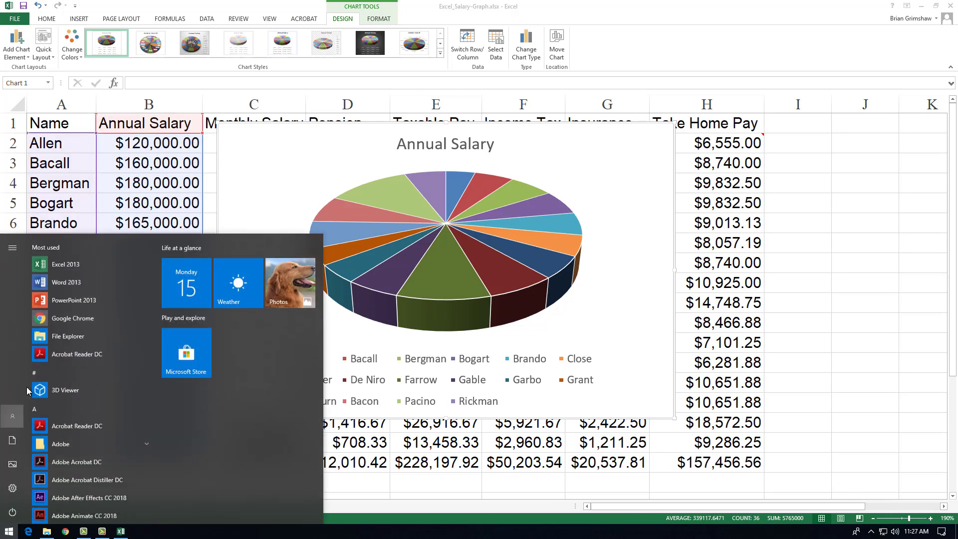
left_click(54, 304)
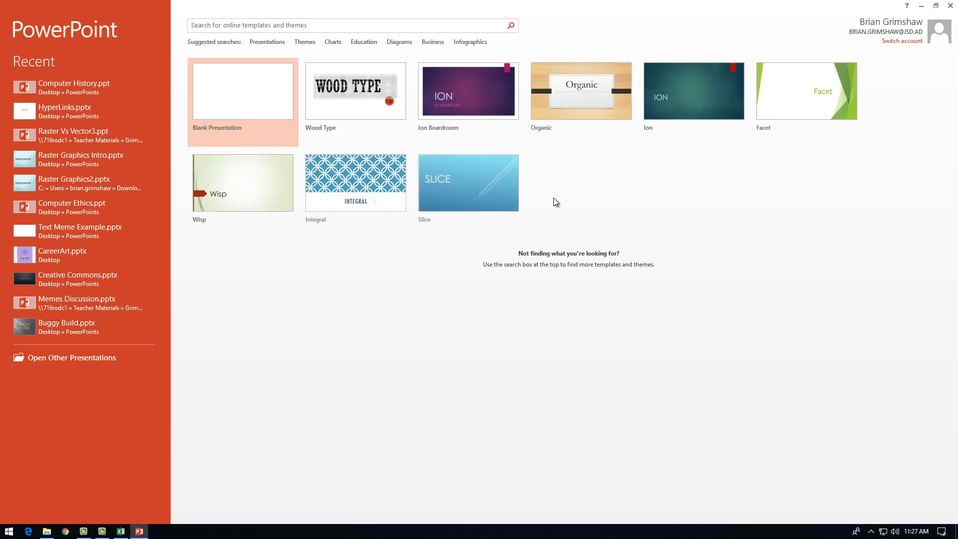
left_click(262, 105)
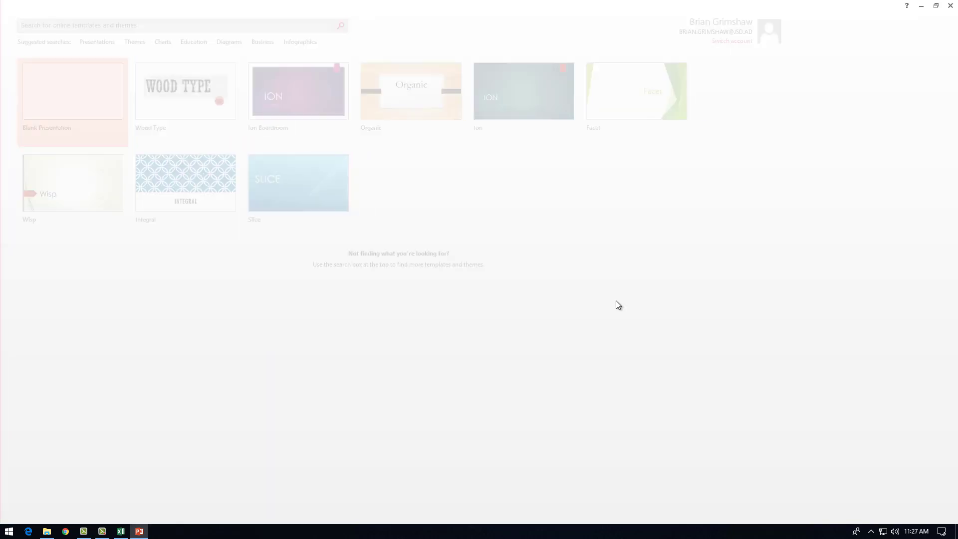
key("ctrl+v")
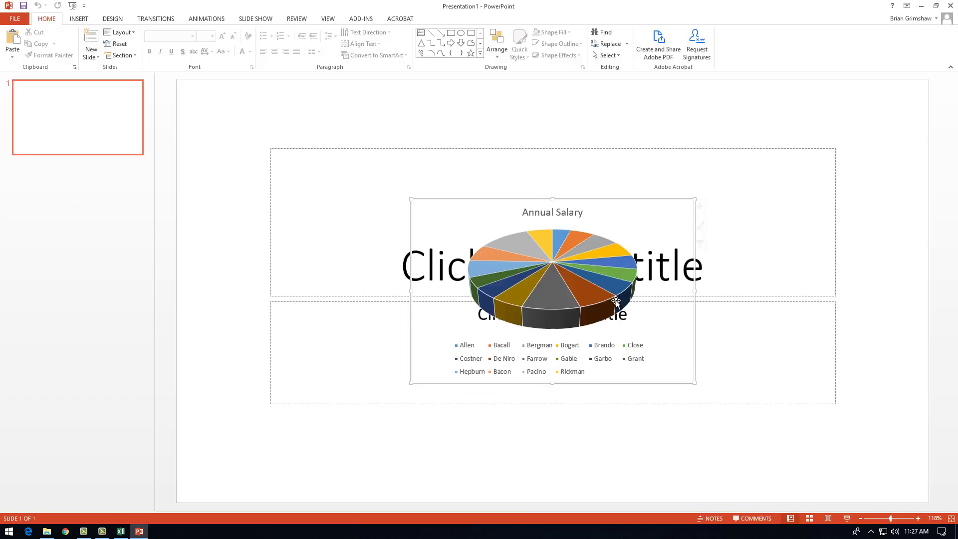
Move the pasted chart to the slide's upper-left corner and narrow it so it fits within the slide edge
left_click_drag(640, 223, 390, 110)
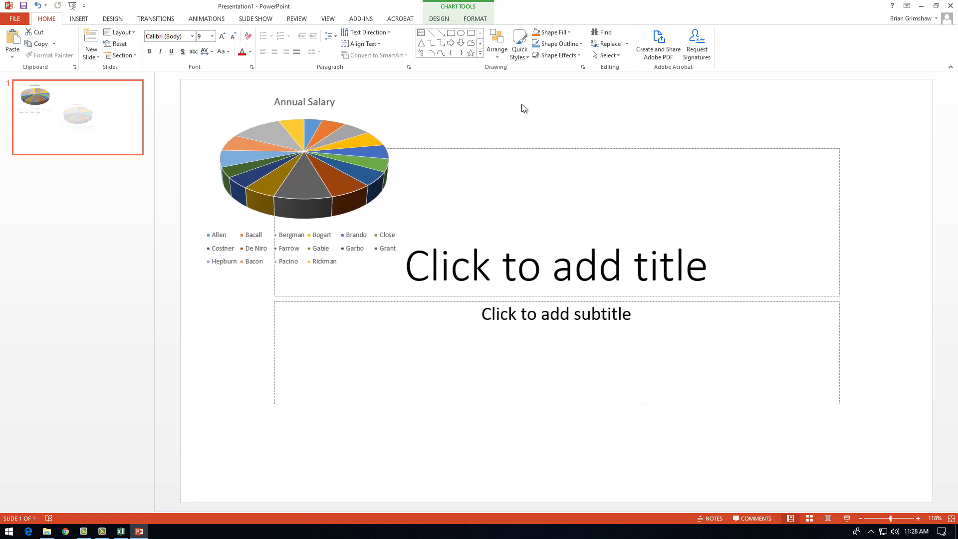
left_click(877, 310)
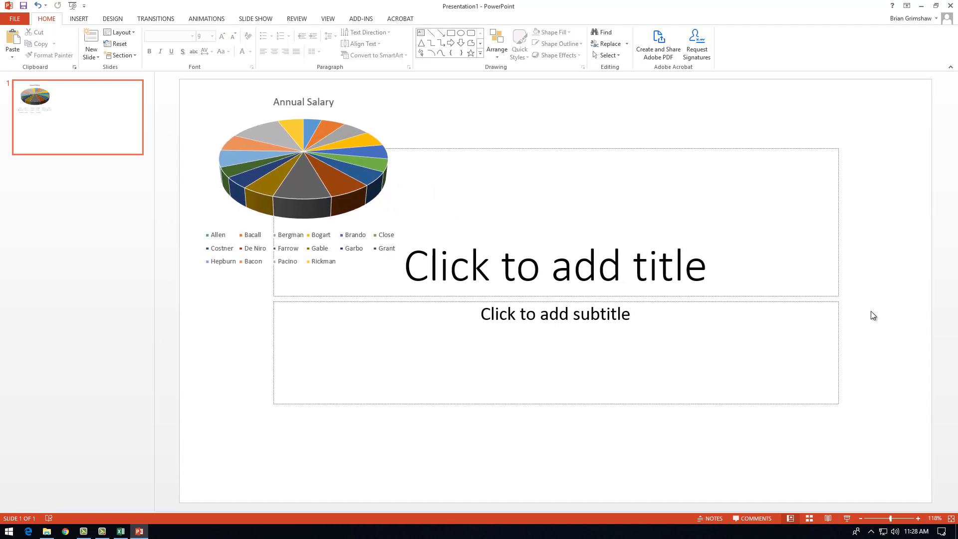
left_click(269, 134)
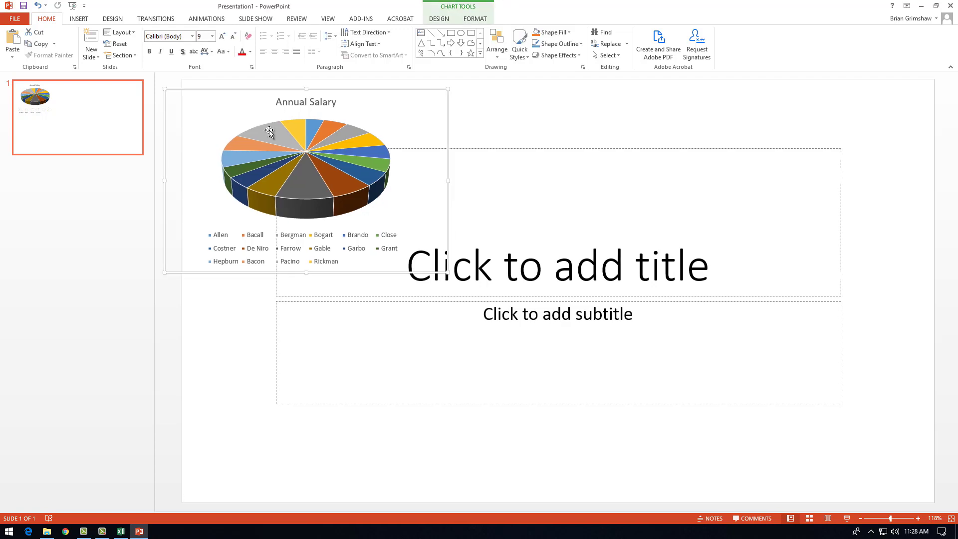
left_click_drag(164, 178, 182, 181)
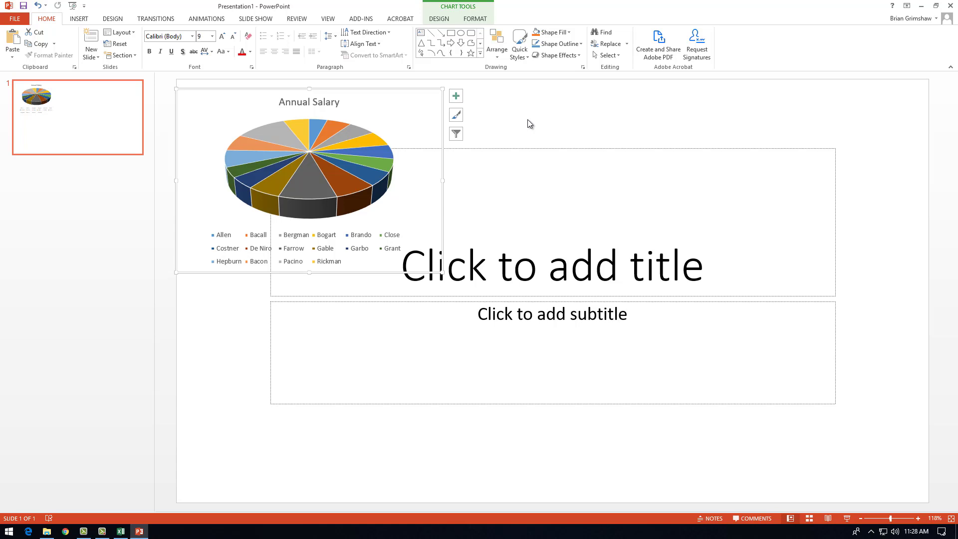
Switch back to the Excel workbook and narrow the Annual Salary chart so it ends in column G
left_click(120, 531)
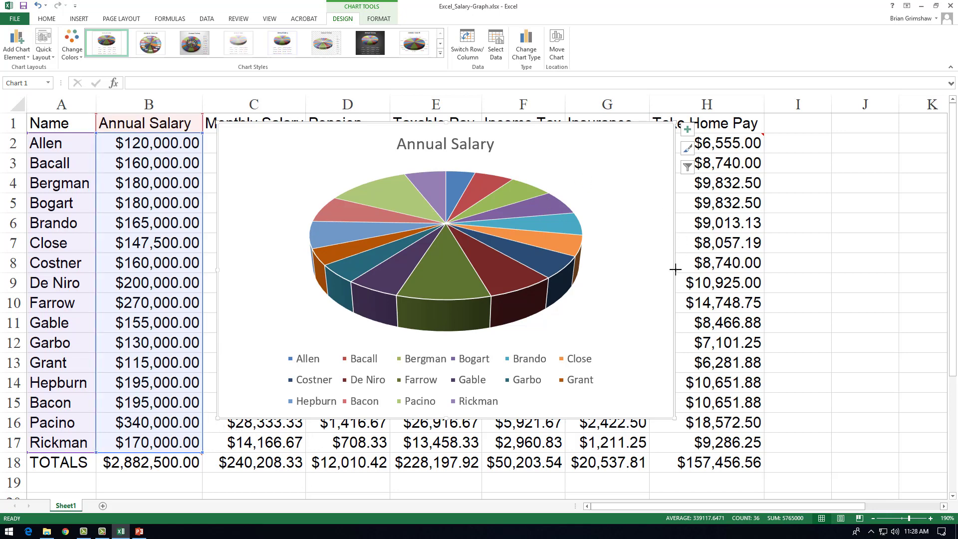
left_click_drag(674, 269, 593, 270)
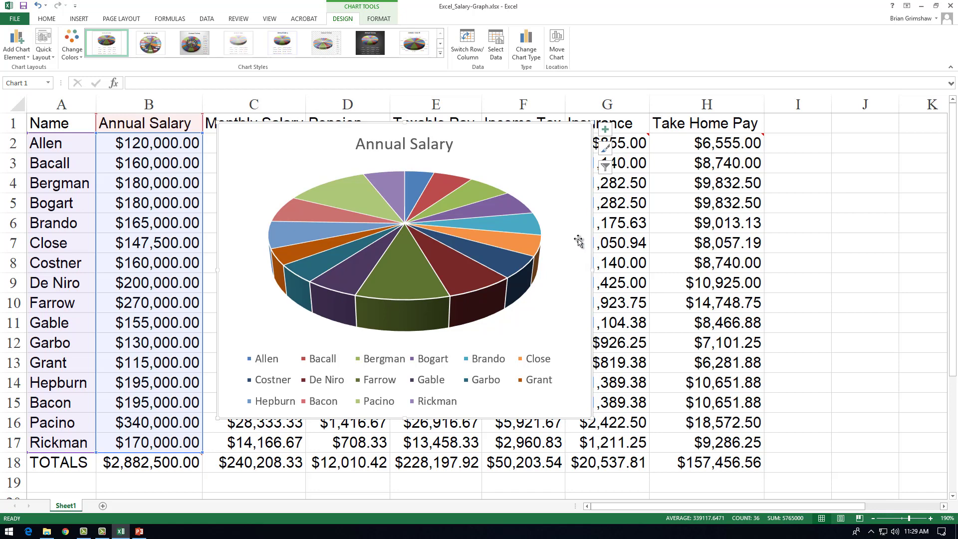
Move the Annual Salary chart to a new sheet named "Pie Chart"
right_click(580, 132)
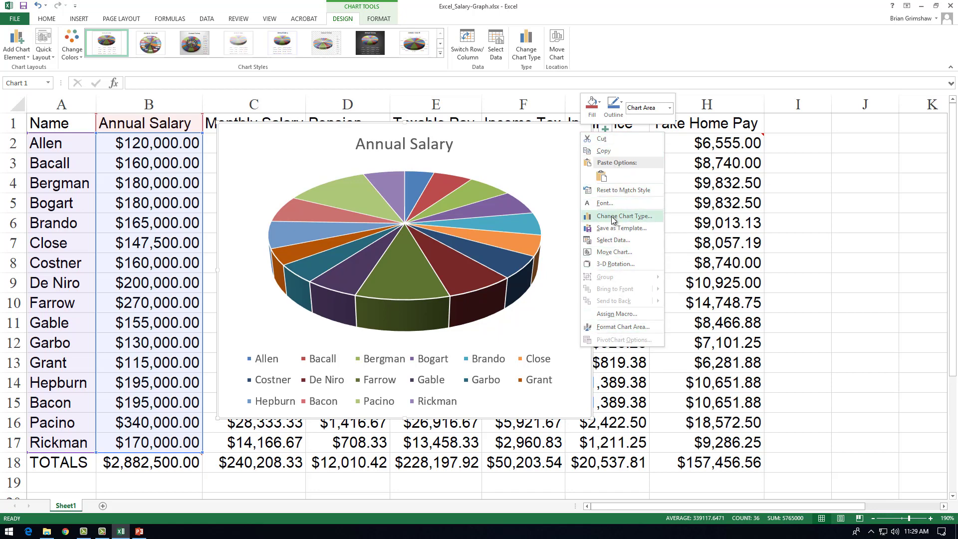
left_click(616, 252)
left_click_drag(603, 198, 510, 75)
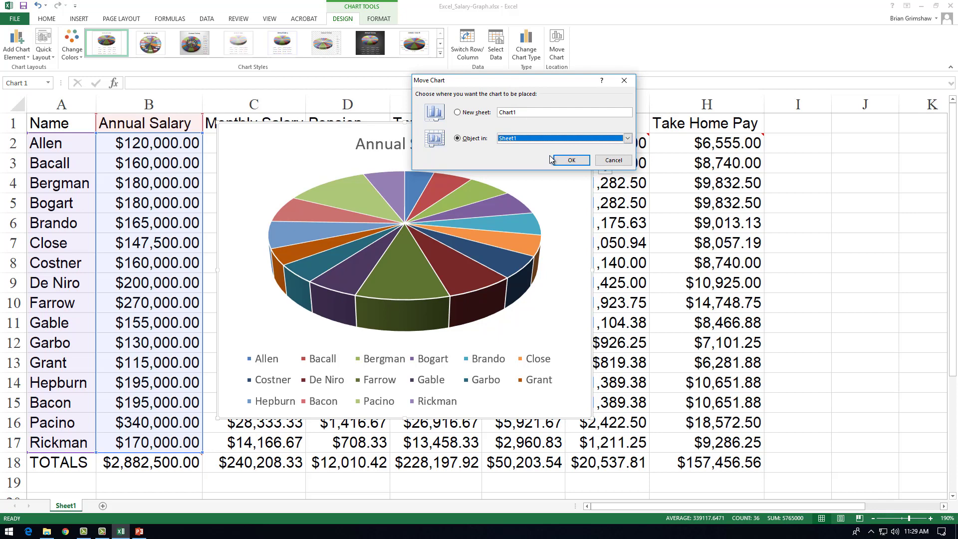
left_click(458, 113)
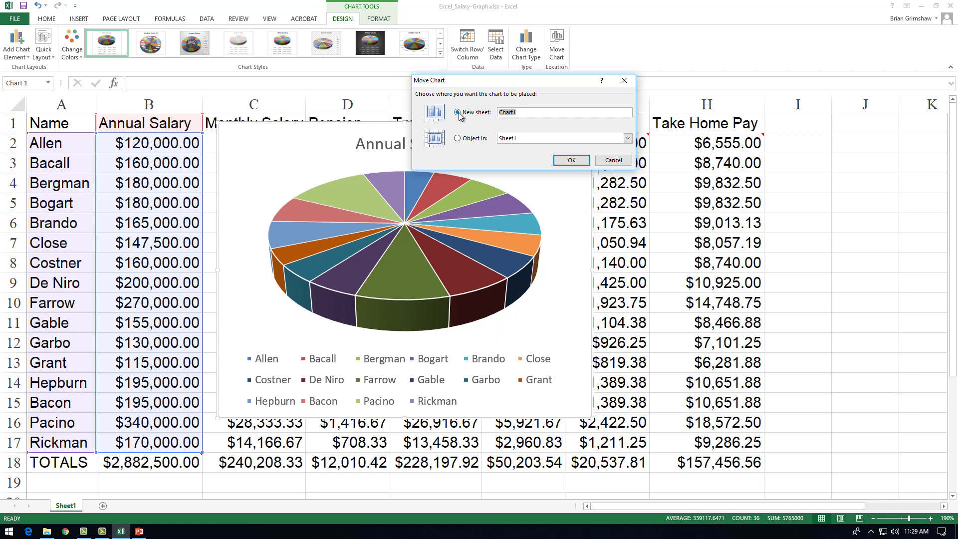
type("Pie Chart")
key("Return")
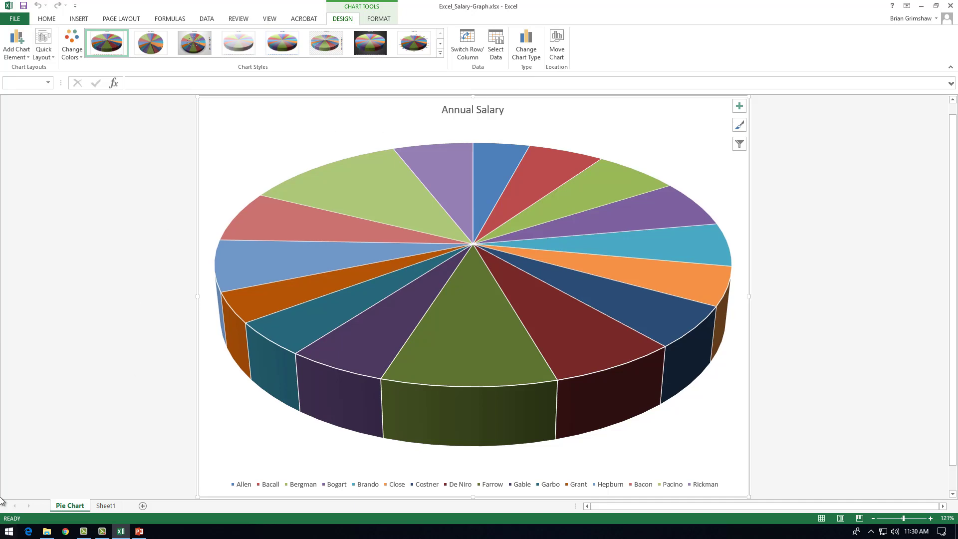
Return to Sheet1 and reorder the sheets so that Pie Chart comes after Sheet1
left_click(110, 506)
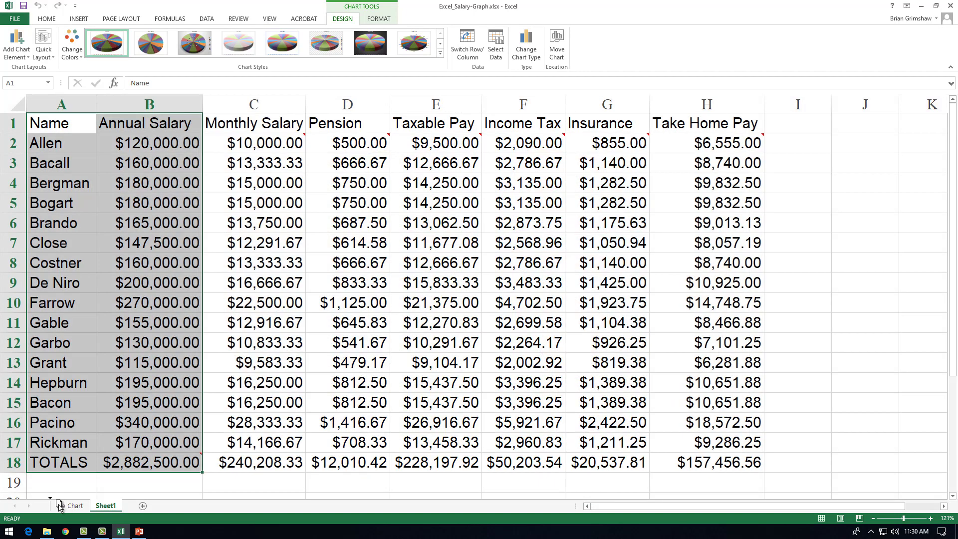
left_click_drag(59, 506, 111, 508)
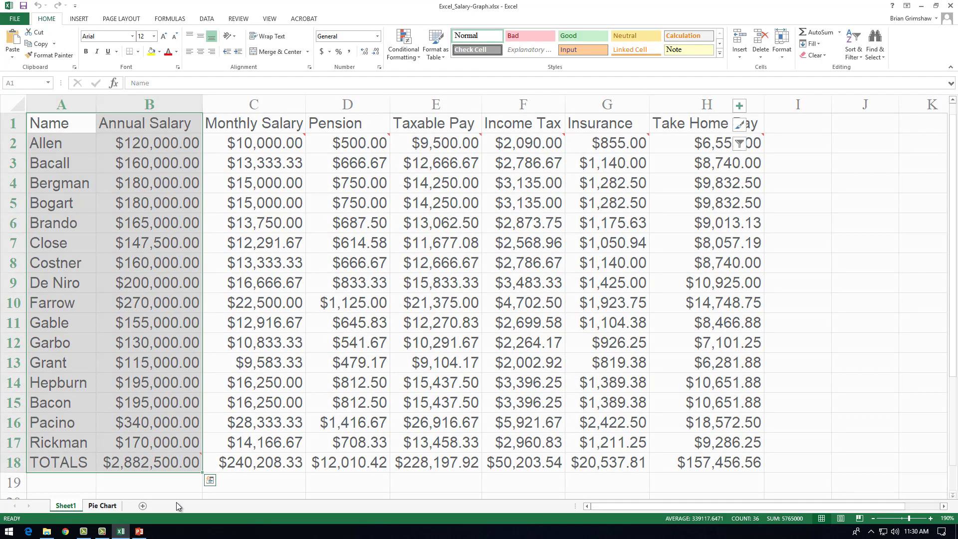
Go to the Pie Chart sheet and pull the largest, light green slice outward from the upper-left part of the pie
key("ctrl+Page_Down")
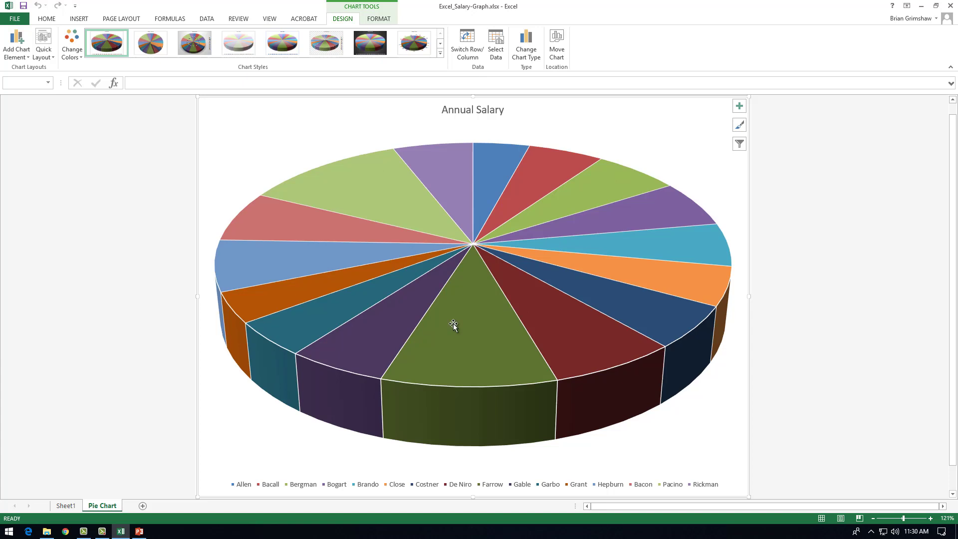
mouse_move(453, 325)
left_click(403, 206)
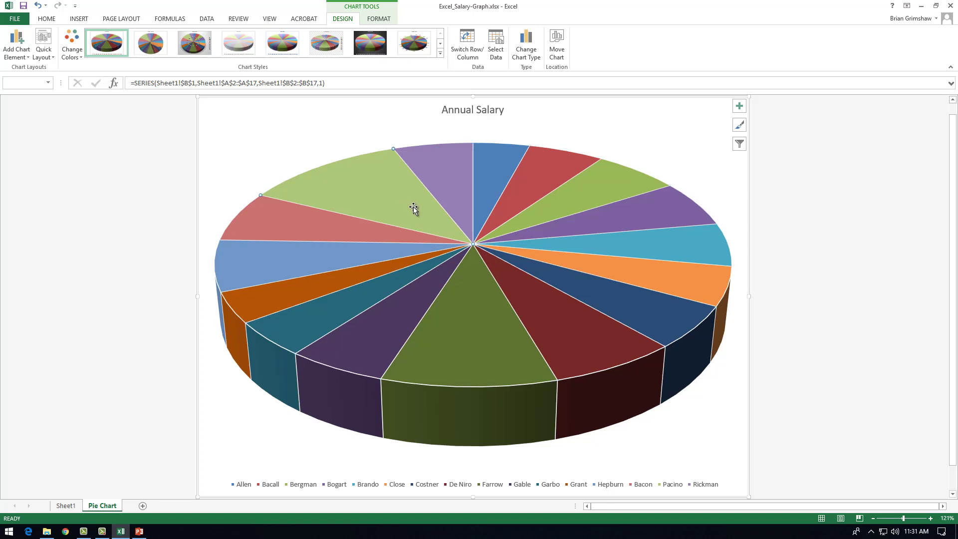
left_click_drag(413, 206, 374, 165)
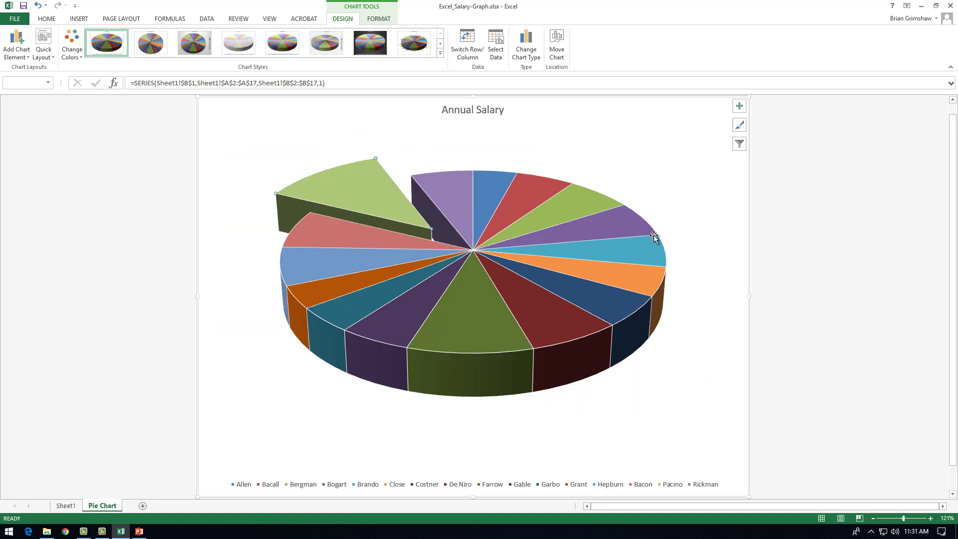
mouse_move(654, 236)
Format the pulled-out slice with a solid yellow fill
right_click(372, 190)
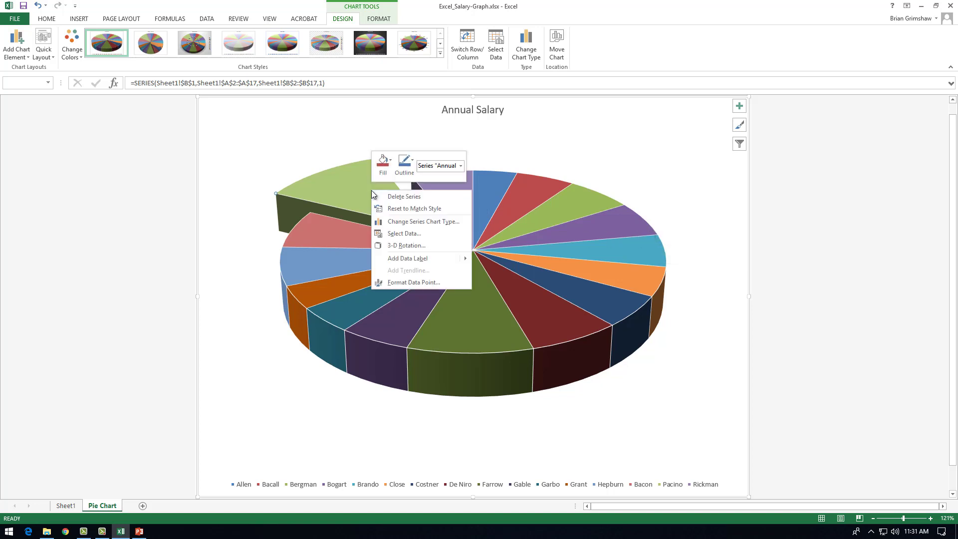
left_click(424, 283)
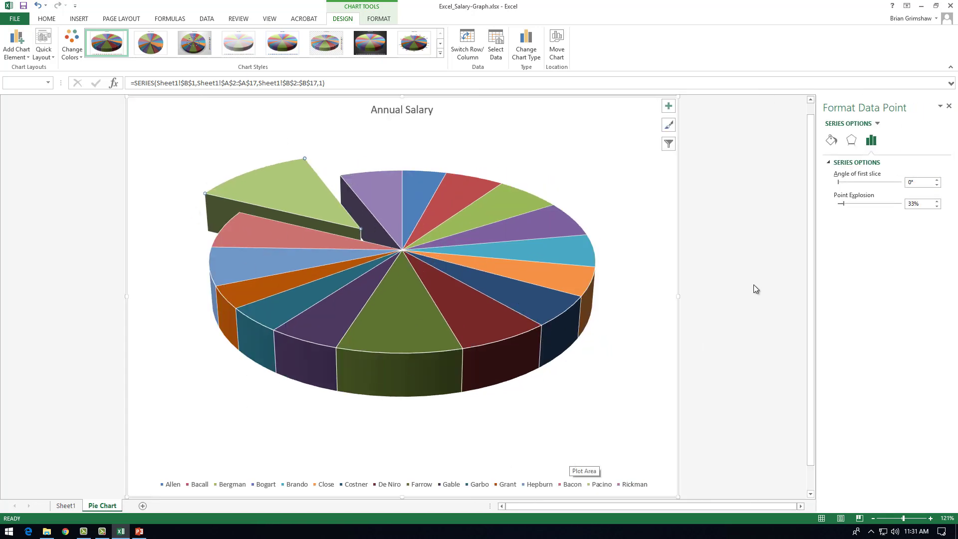
left_click(832, 141)
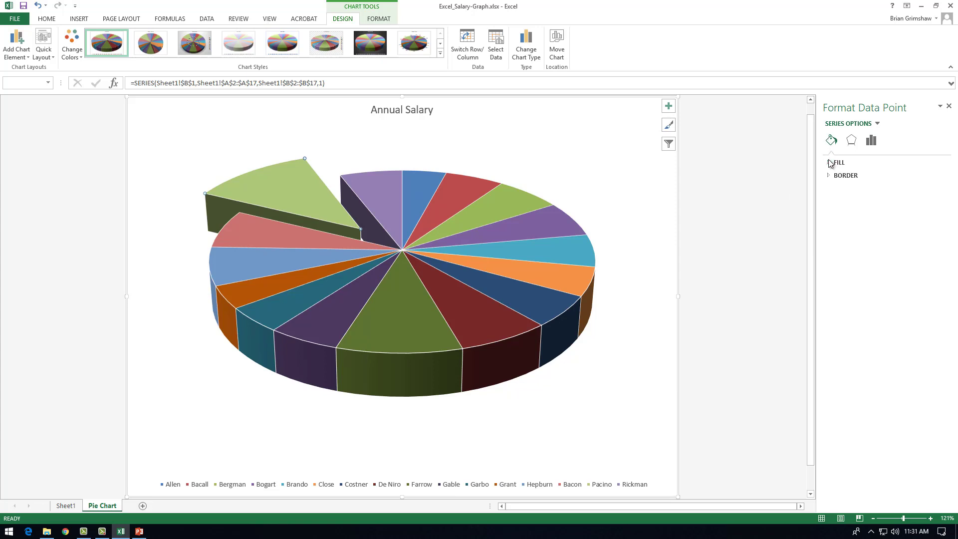
left_click(838, 163)
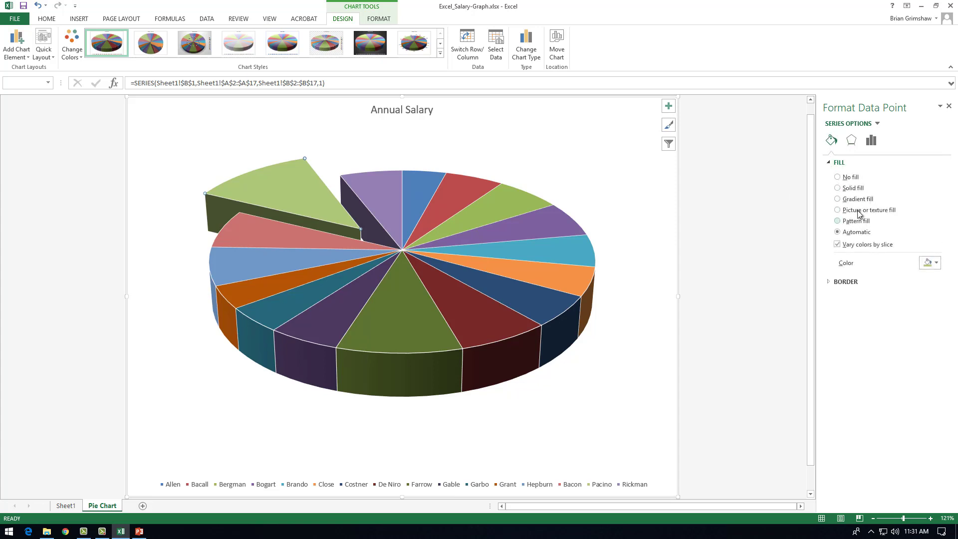
left_click(854, 190)
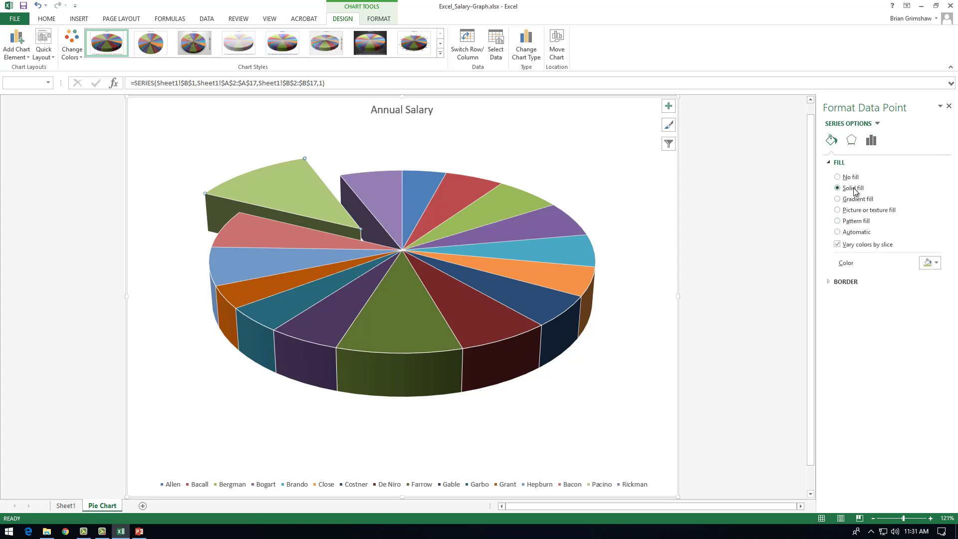
left_click(930, 263)
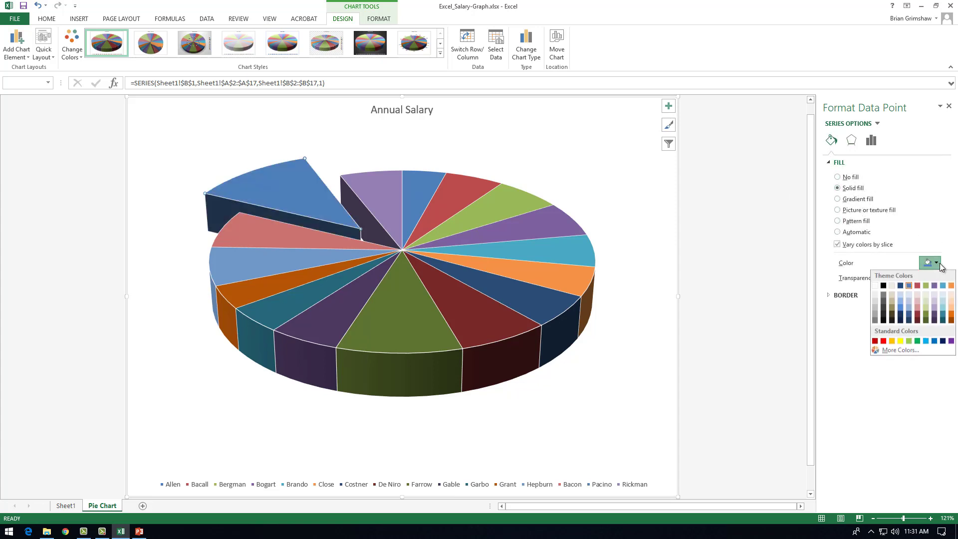
left_click(900, 340)
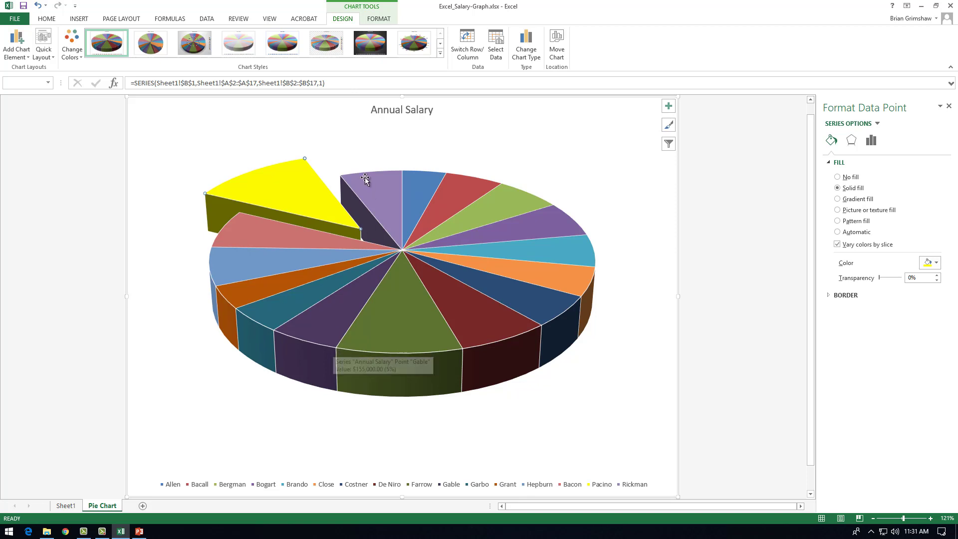
Change the Annual Salary chart title to red text at font size 40
left_click(421, 111)
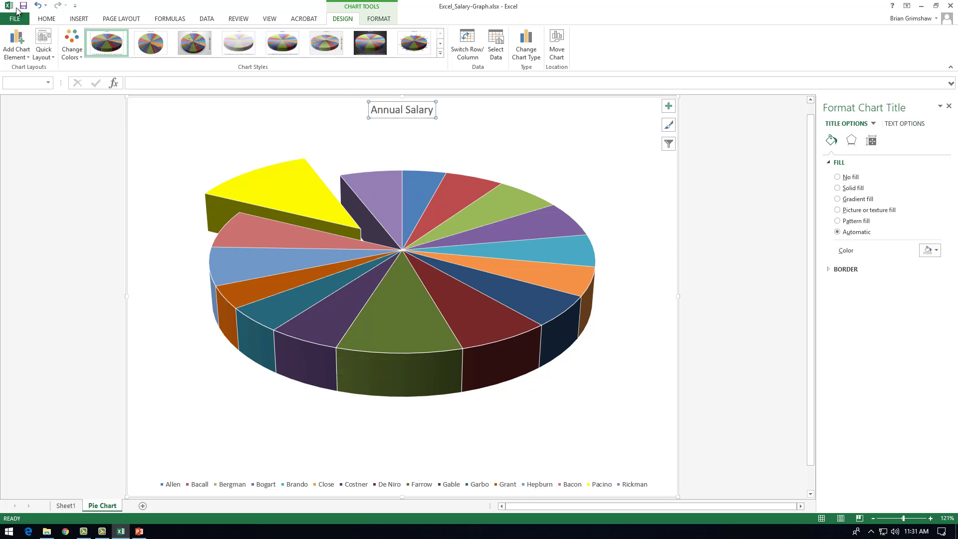
left_click(46, 19)
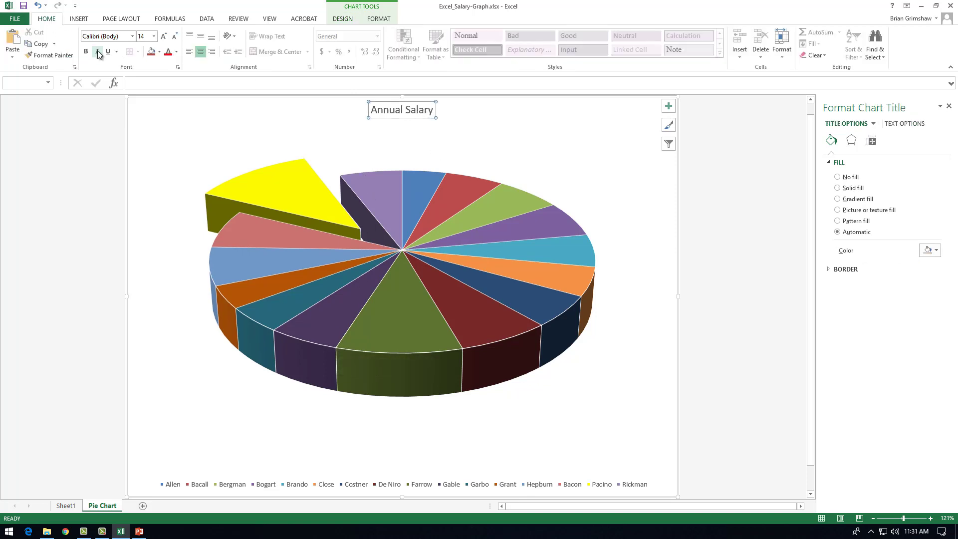
left_click(172, 52)
left_click(176, 52)
left_click(155, 39)
left_click(155, 39)
left_click(150, 178)
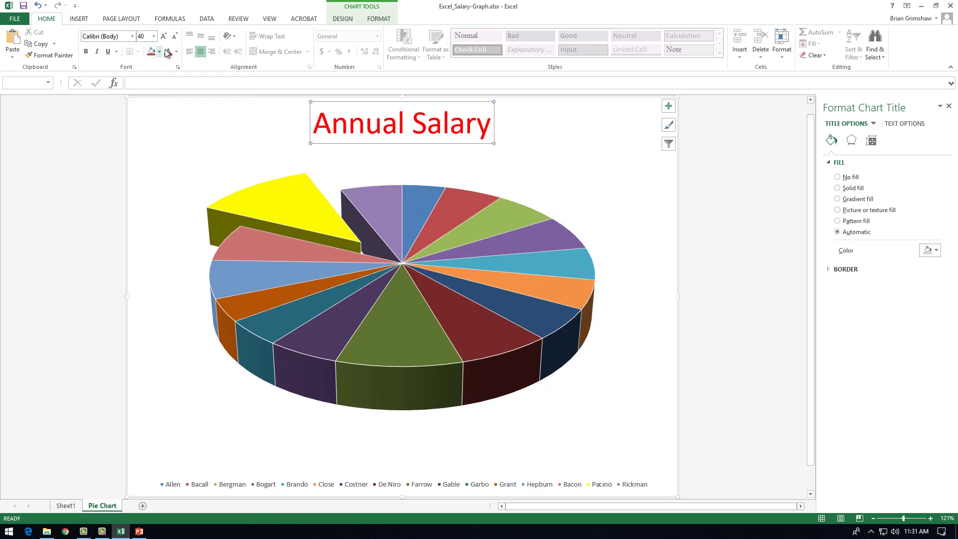
Make the chart title bold and underlined in Adobe Gothic Std B, and place it in the chart's upper-left corner
left_click(108, 51)
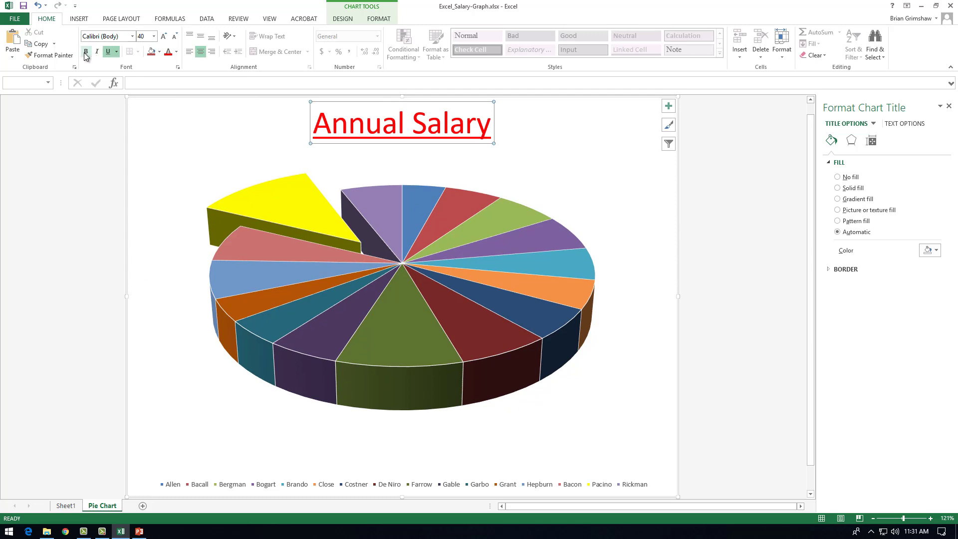
left_click(86, 52)
left_click(132, 36)
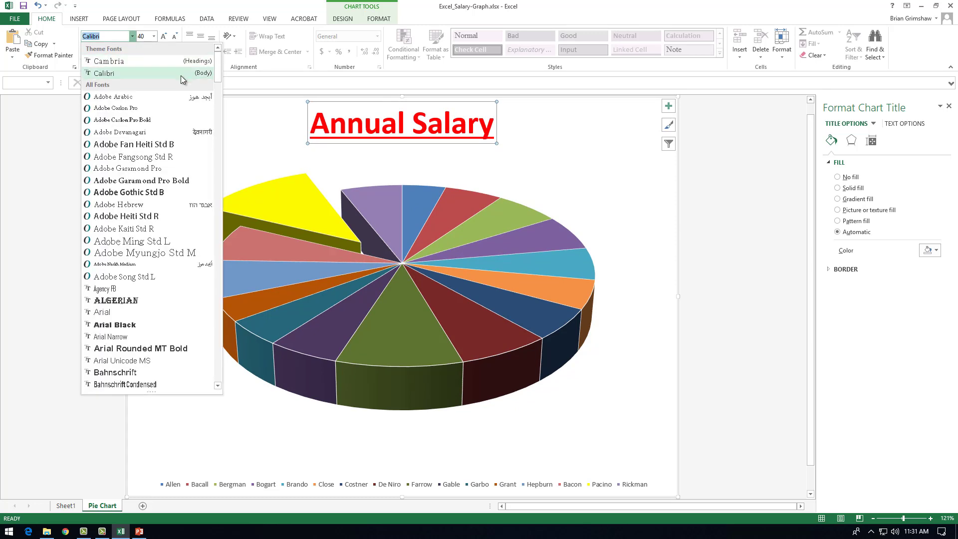
left_click(142, 192)
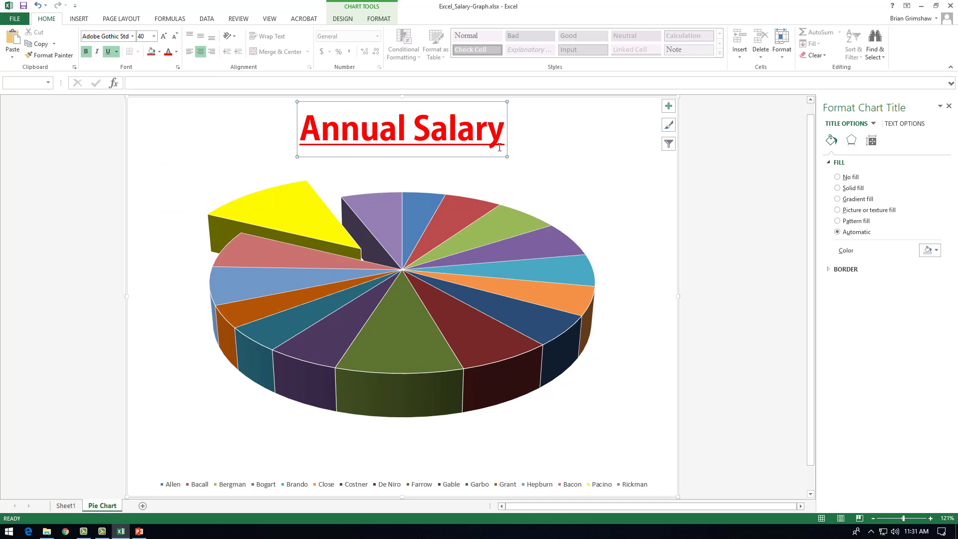
left_click(510, 109)
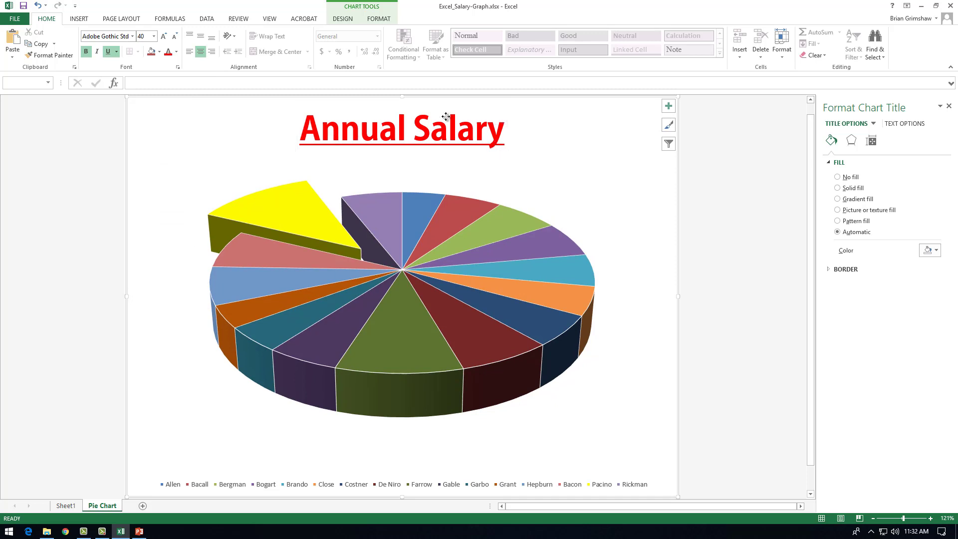
left_click_drag(297, 117, 192, 115)
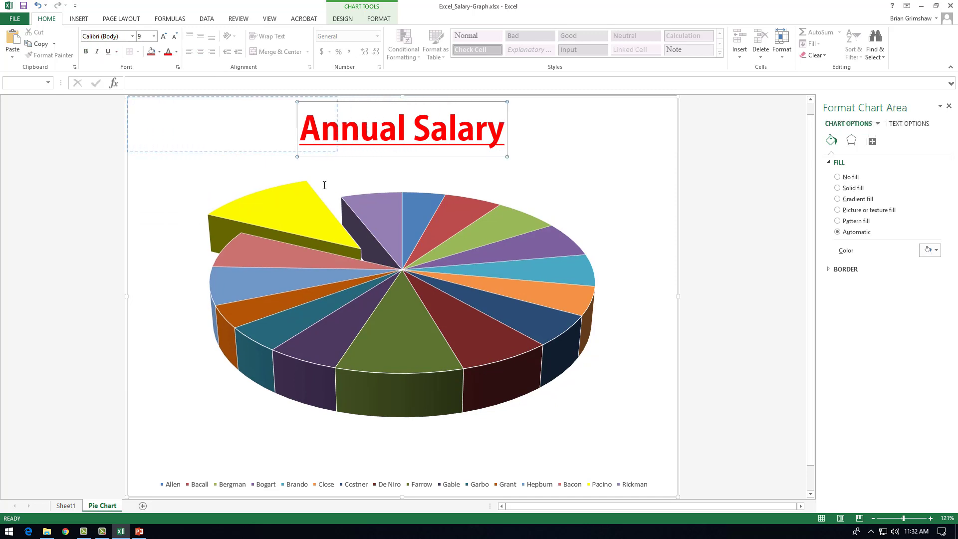
Open the formatting options for the chart area and set its fill to Picture or texture fill
left_click(594, 163)
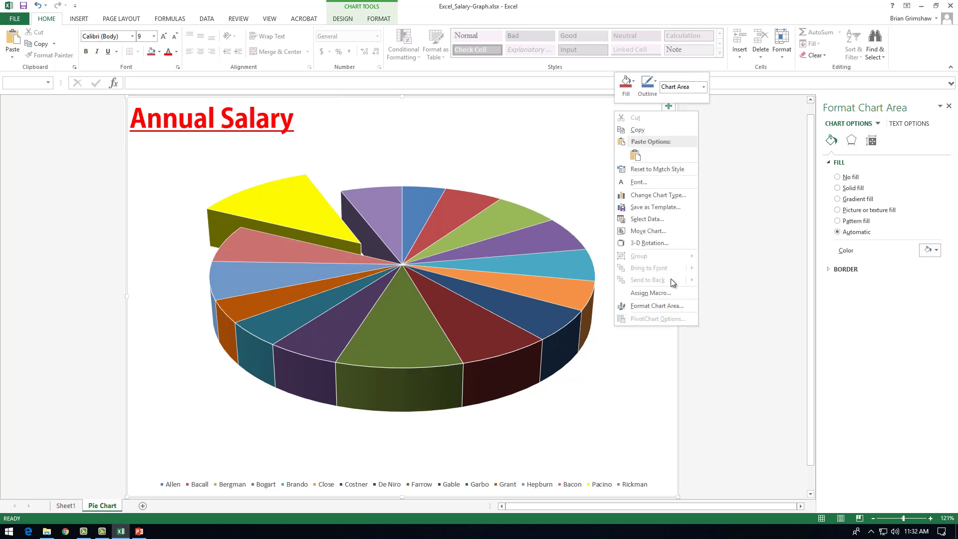
left_click(655, 309)
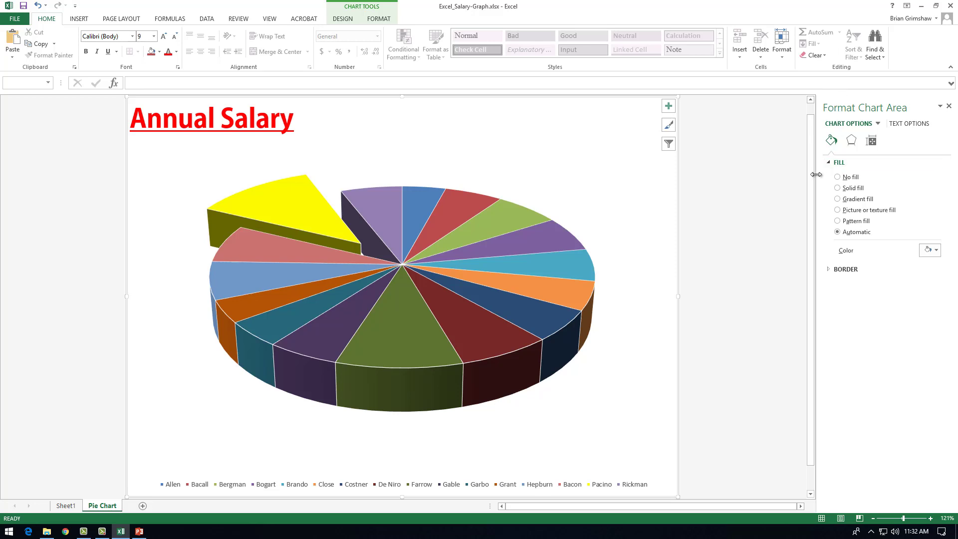
left_click(847, 211)
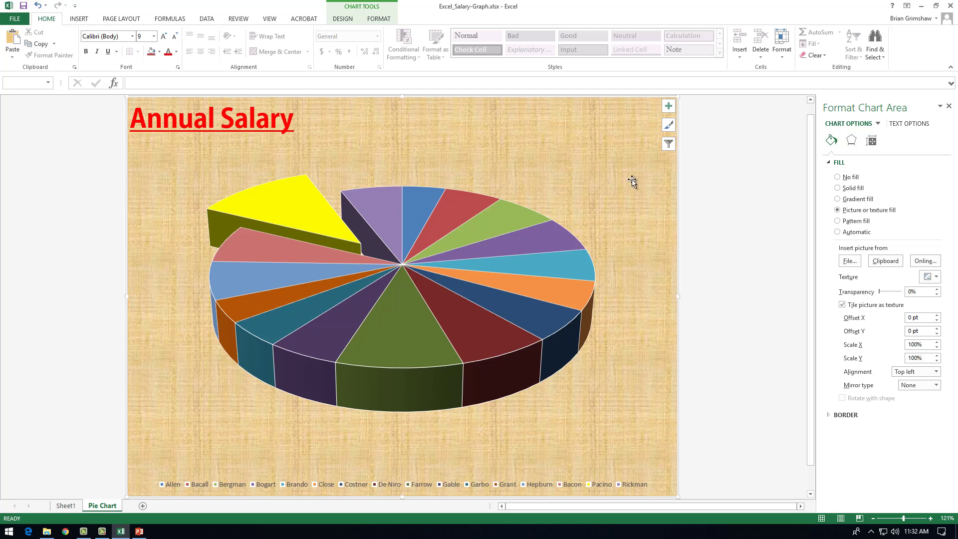
Try the water droplets, fish fossil and green marble textures as the chart area background
left_click(936, 278)
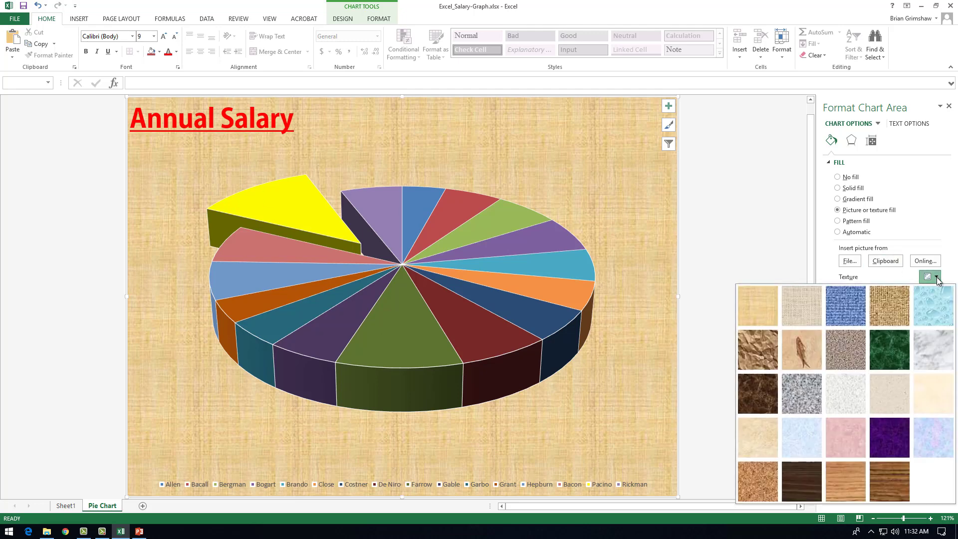
left_click(942, 297)
left_click(928, 276)
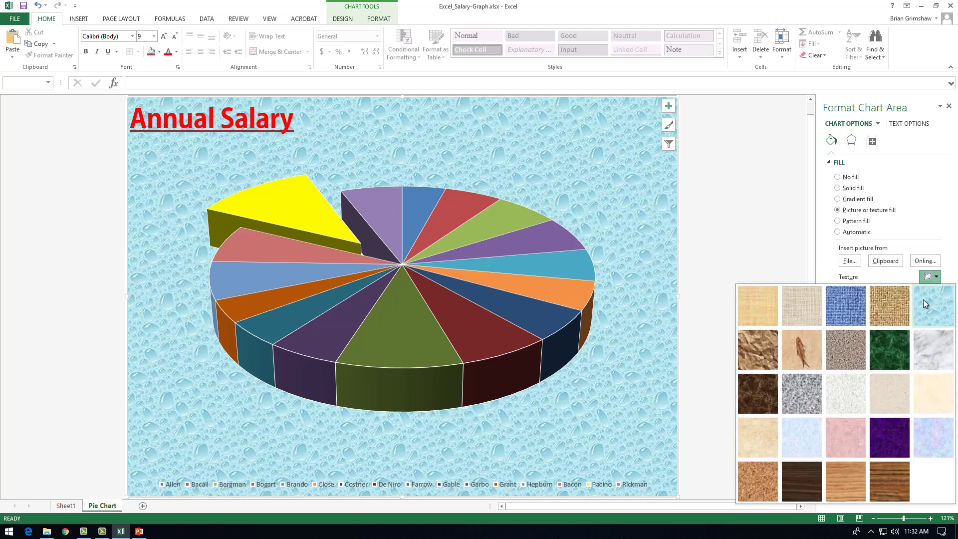
left_click(790, 351)
left_click(936, 277)
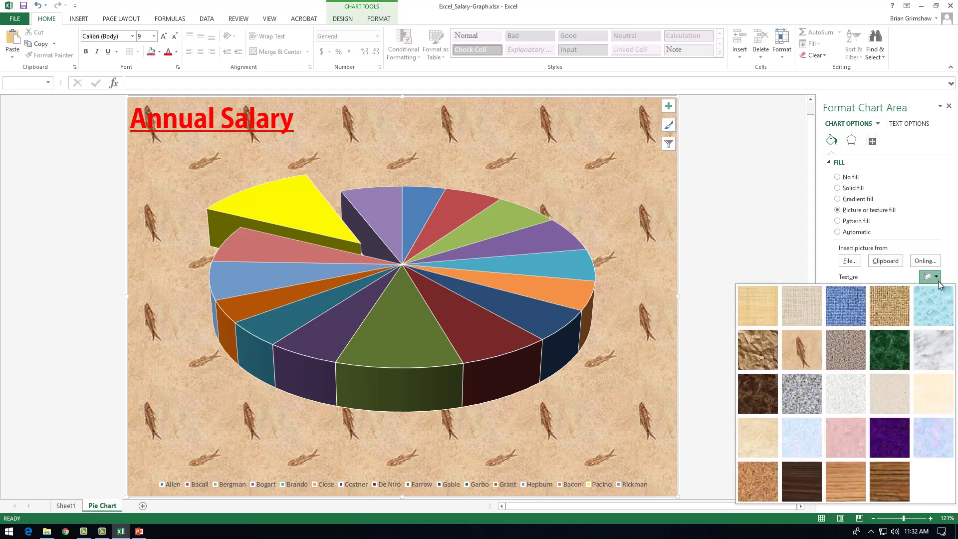
left_click(898, 358)
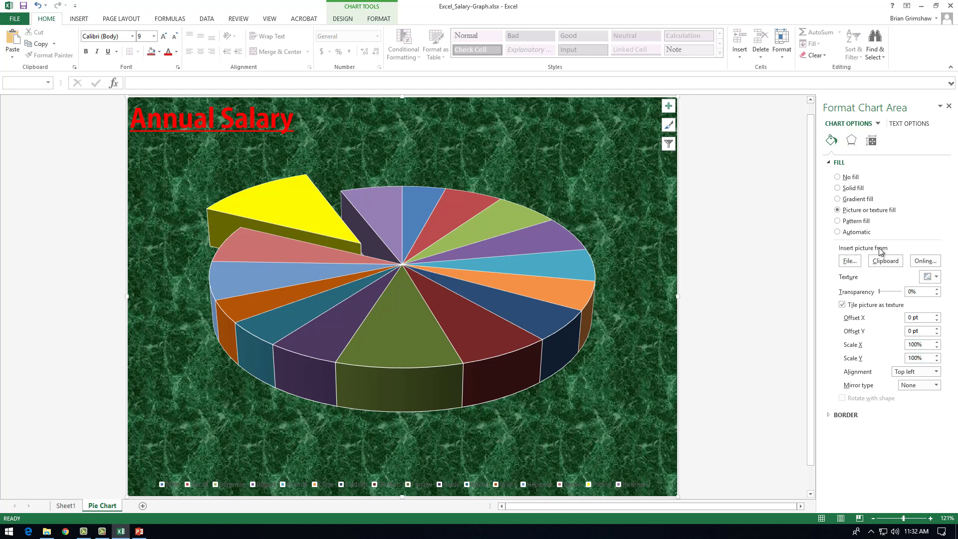
Fill the chart area background with the picture file logo11w.png from the Pictures folder
left_click(850, 262)
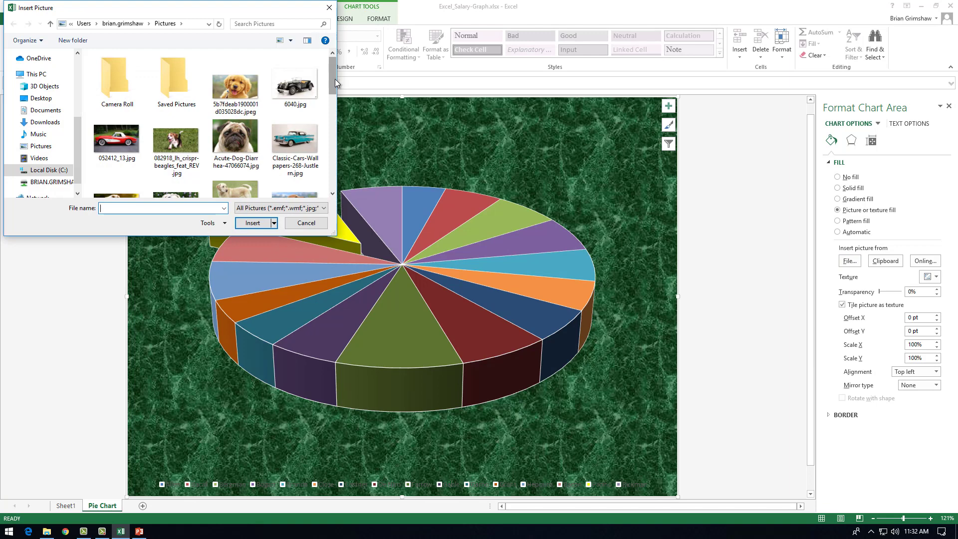
left_click_drag(334, 79, 334, 159)
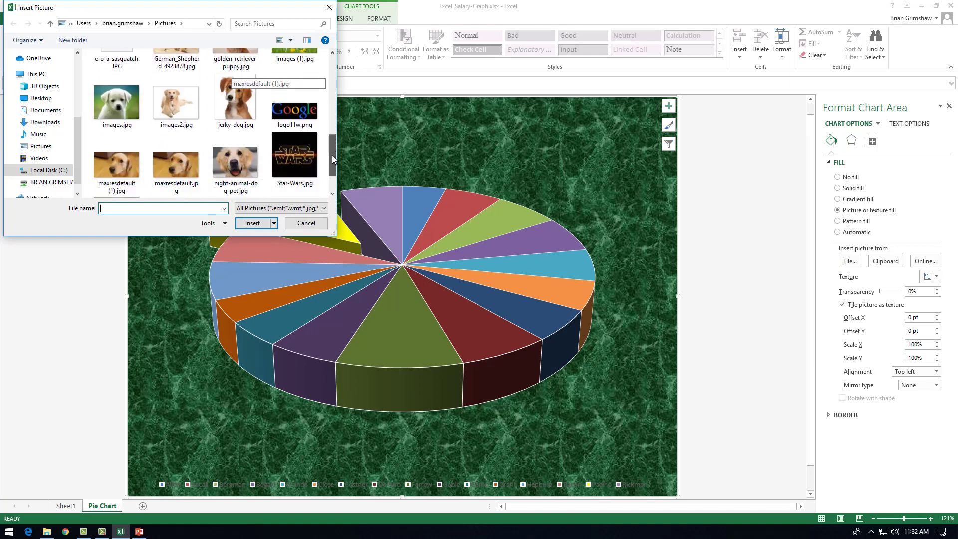
left_click(297, 109)
left_click(253, 223)
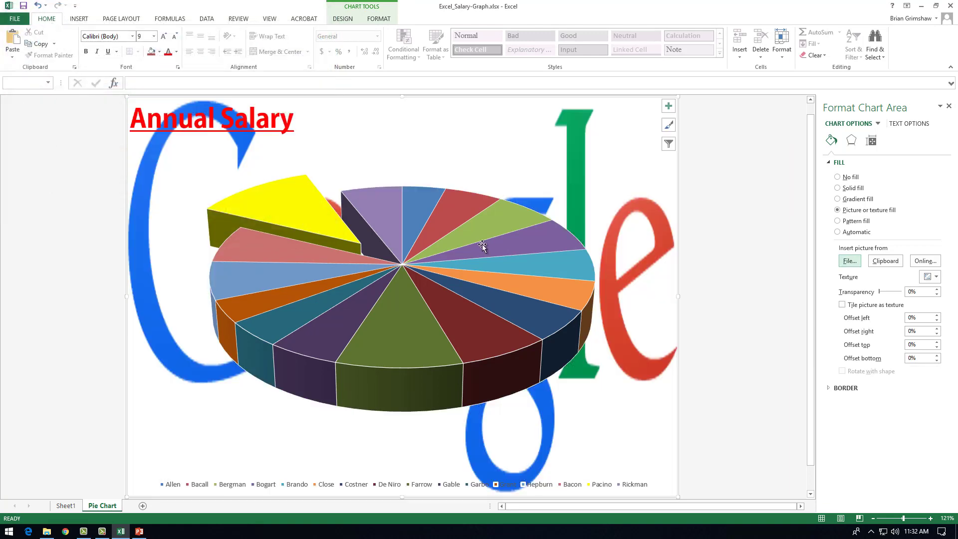
Set the top offset of the background picture to 58% so the logo sits lower behind the pie
left_click(936, 347)
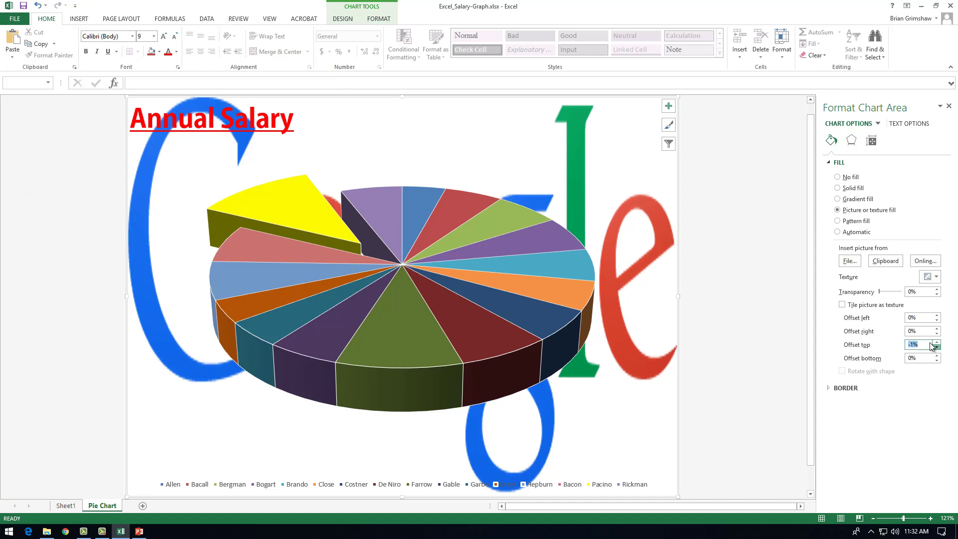
left_click(936, 342)
left_click(937, 342)
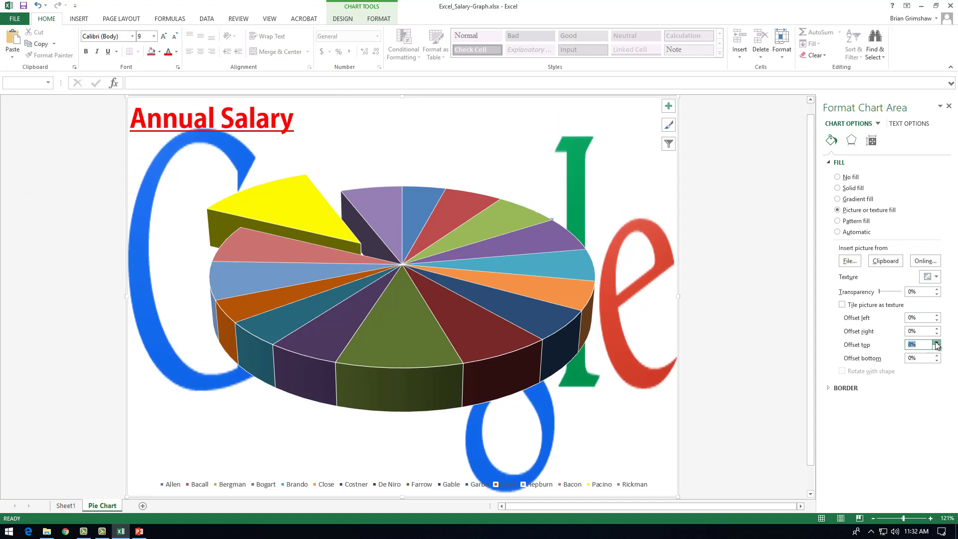
left_click(937, 342)
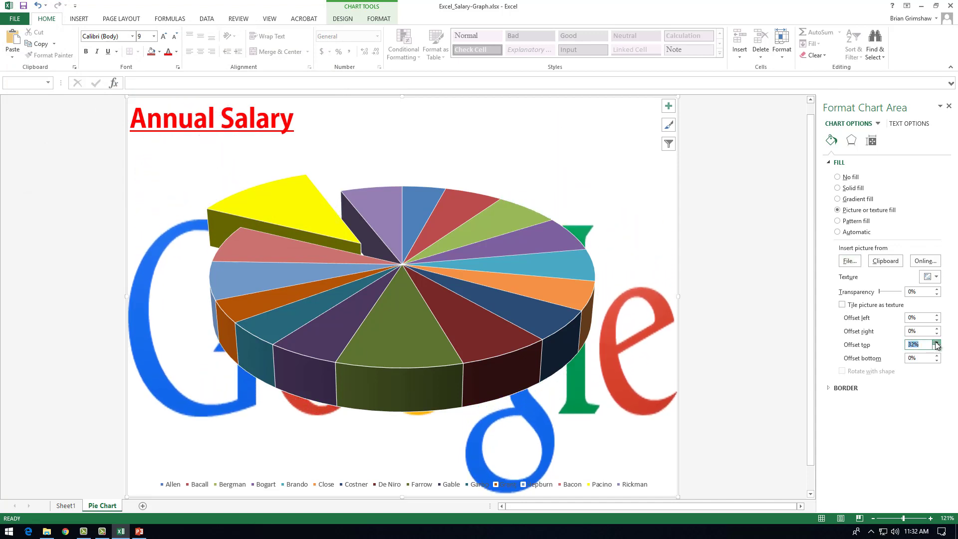
left_click(937, 342)
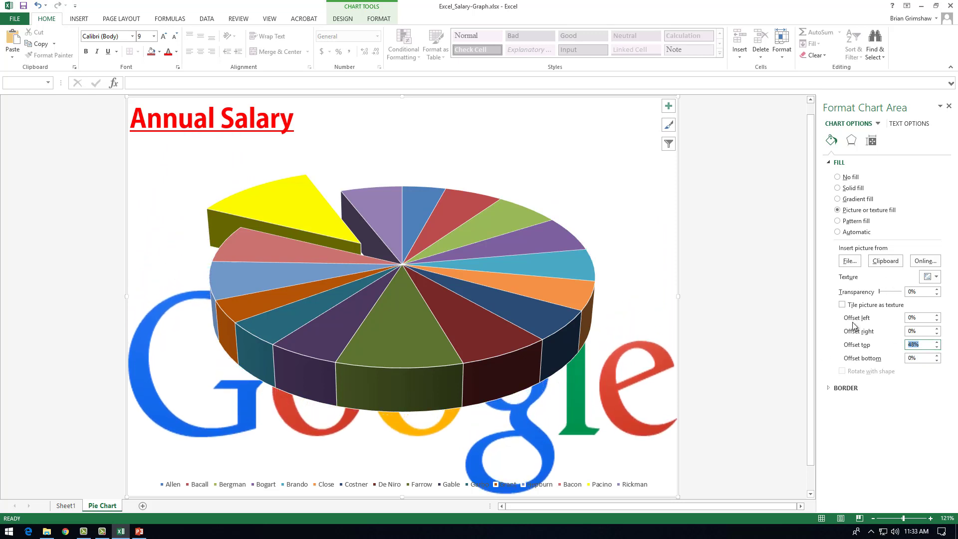
left_click(937, 343)
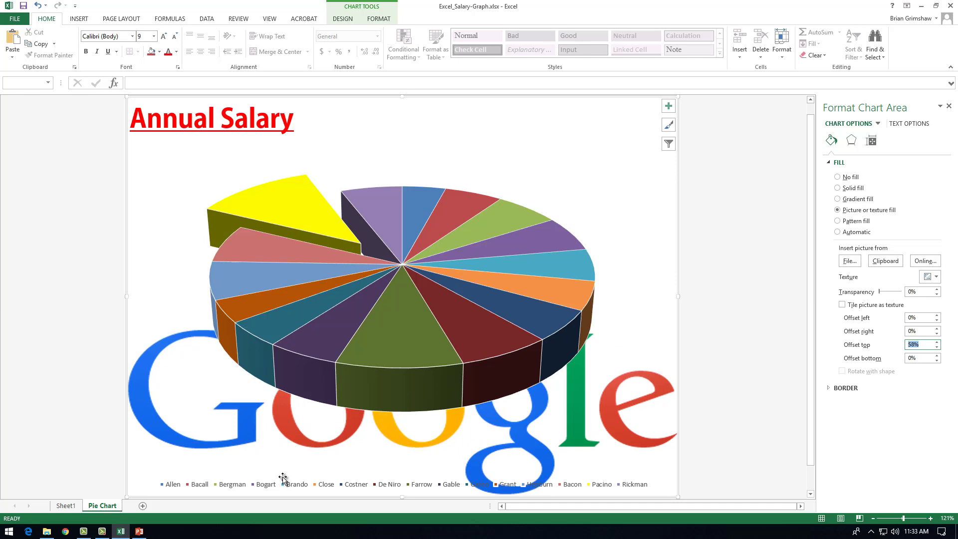
Move the legend to the top of the chart and narrow it into a four-column block in the upper-right corner
left_click_drag(284, 481, 324, 101)
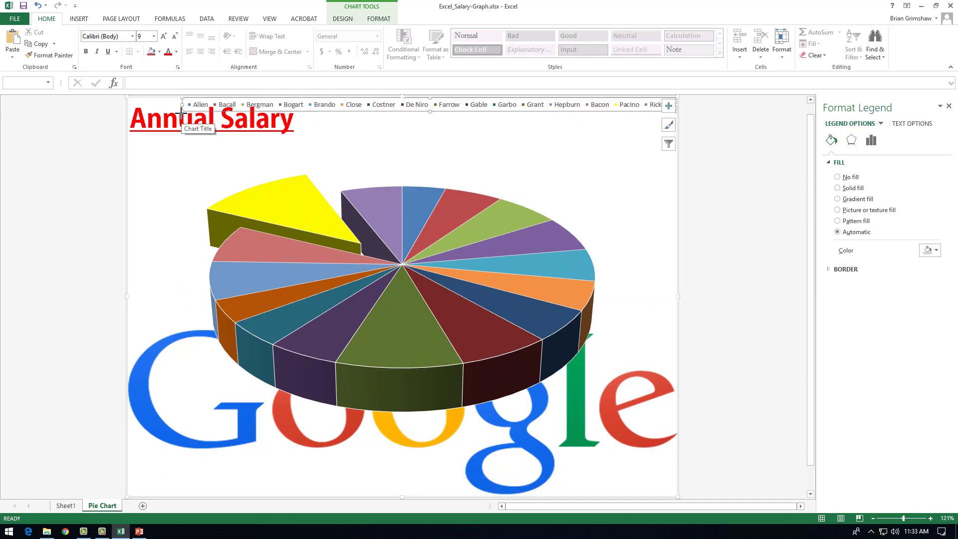
left_click_drag(183, 111, 524, 140)
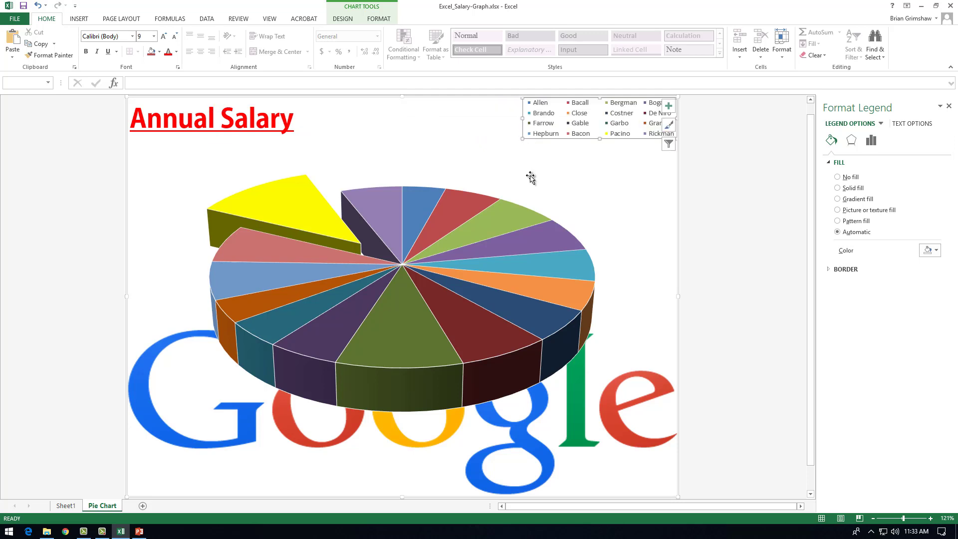
Move the pie's plot area up so it sits above the logo, and deselect the chart
left_click_drag(545, 185, 554, 142)
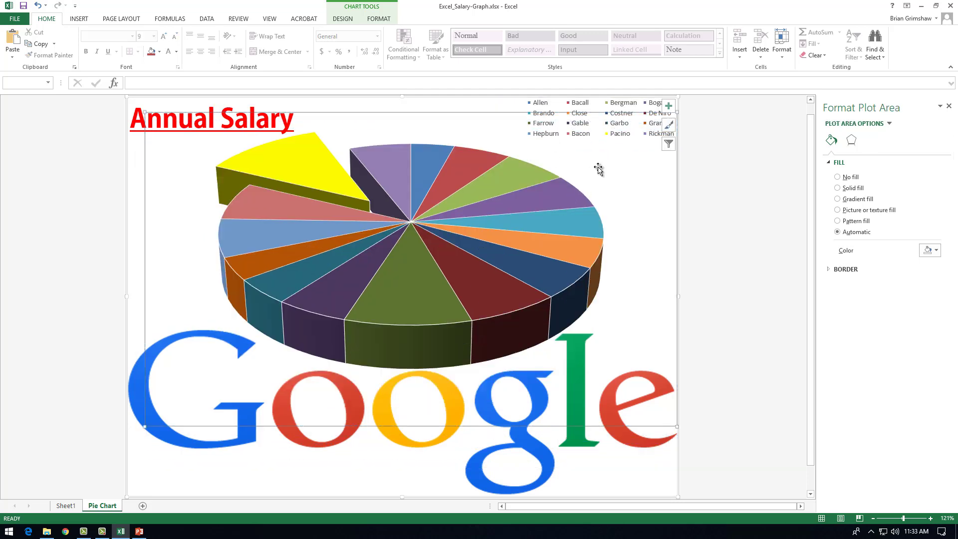
left_click(674, 196)
left_click(755, 271)
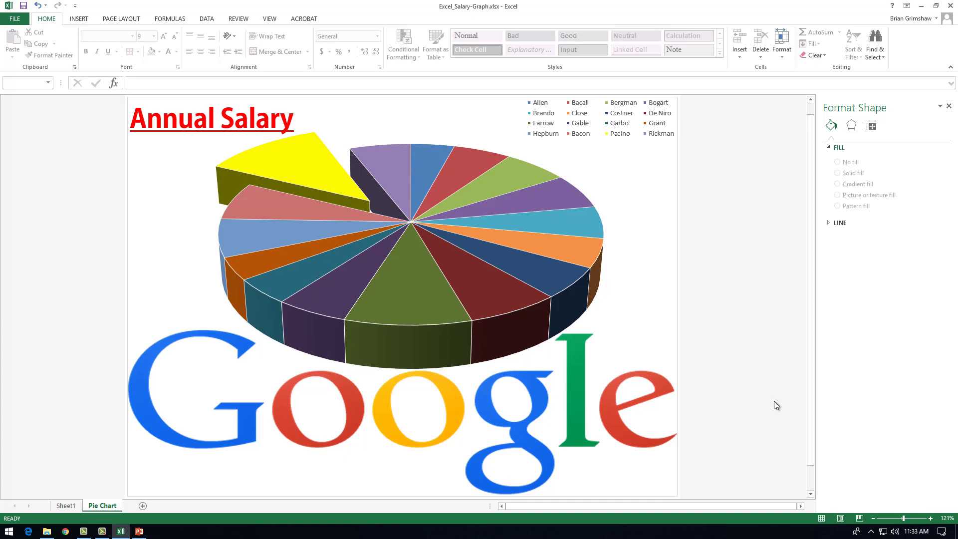
Set the annual salary in cell B16 on Sheet1 to 34000
left_click(67, 506)
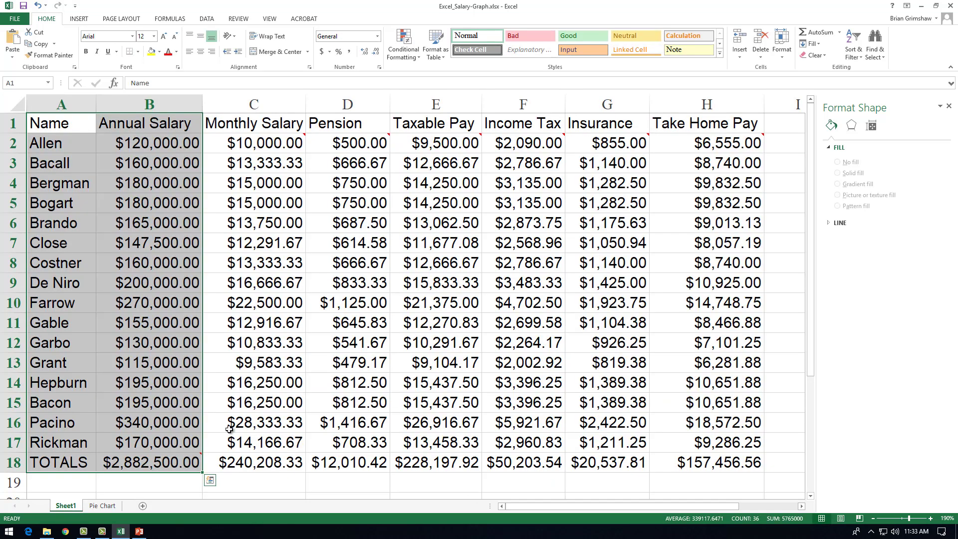
double_click(193, 423)
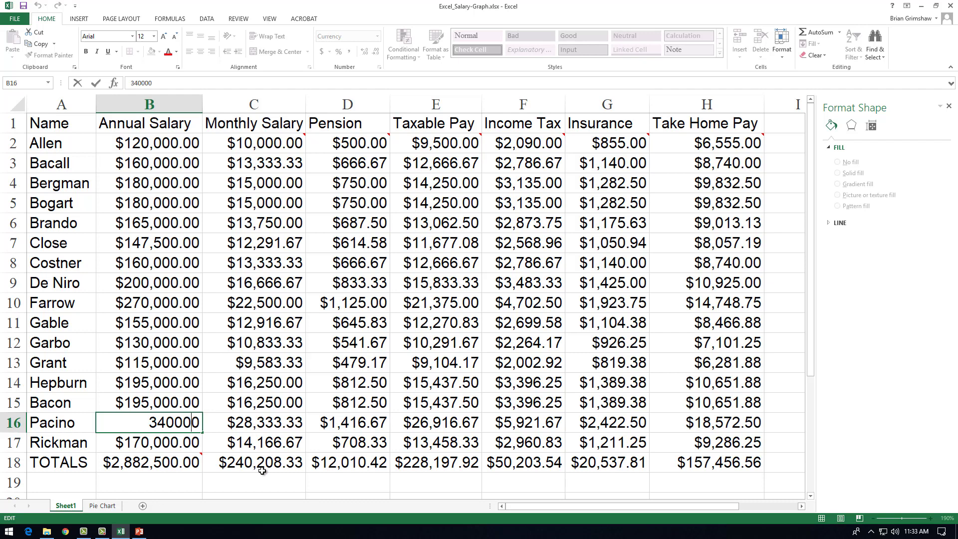
key("Delete")
key("Return")
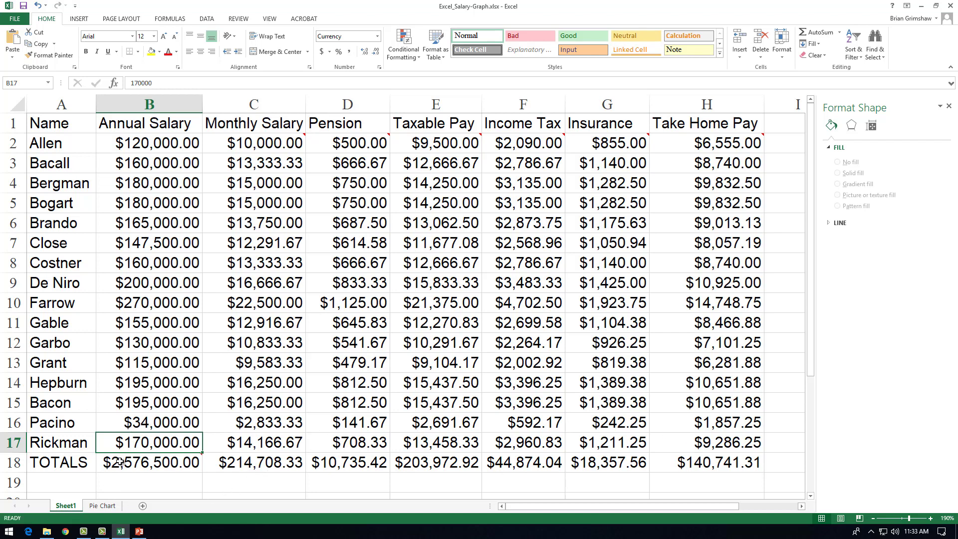
Examine the annual salary total in B18 and the Pacino slice on the Pie Chart sheet
mouse_move(124, 464)
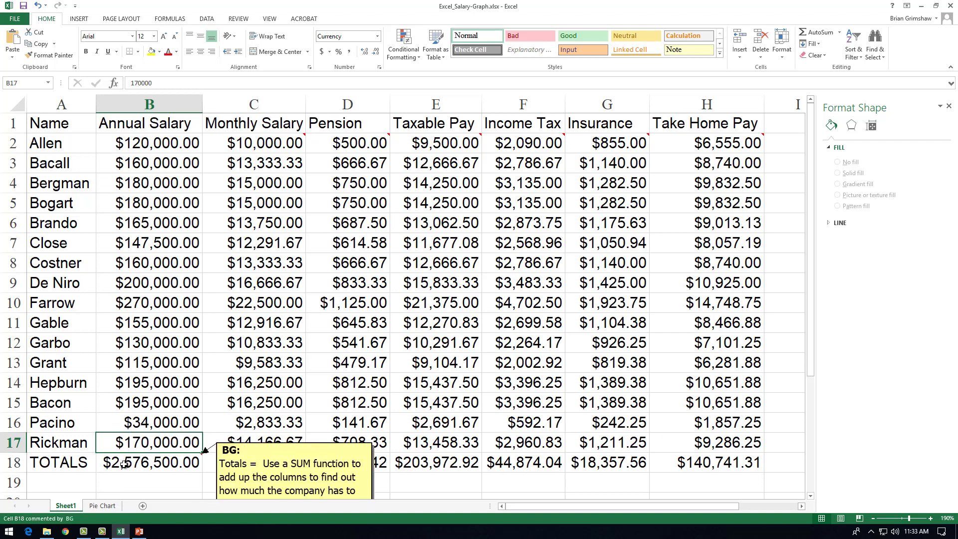
left_click(107, 506)
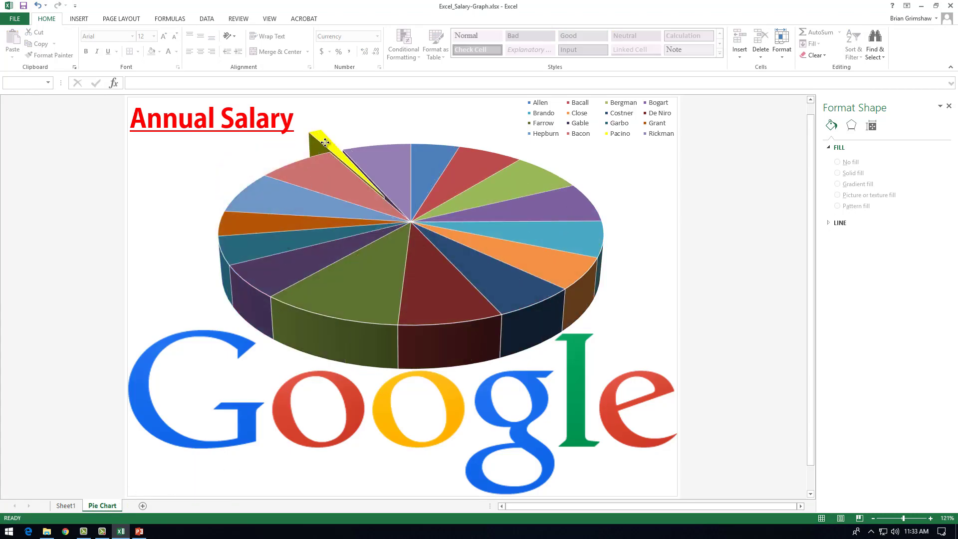
left_click(342, 187)
mouse_move(379, 219)
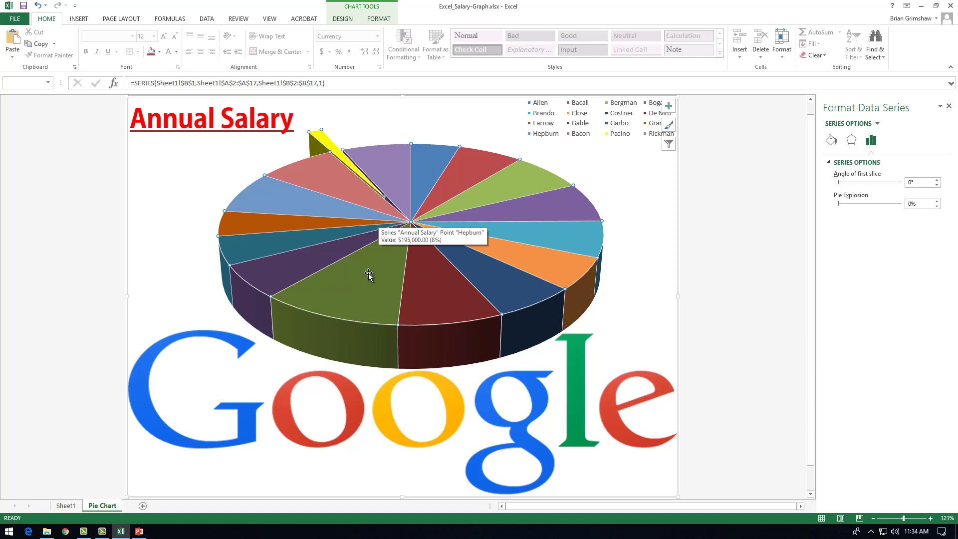
Switch to PowerPoint, pull the Pacino slice out of the Annual Salary pie and give it a solid red fill
left_click(143, 531)
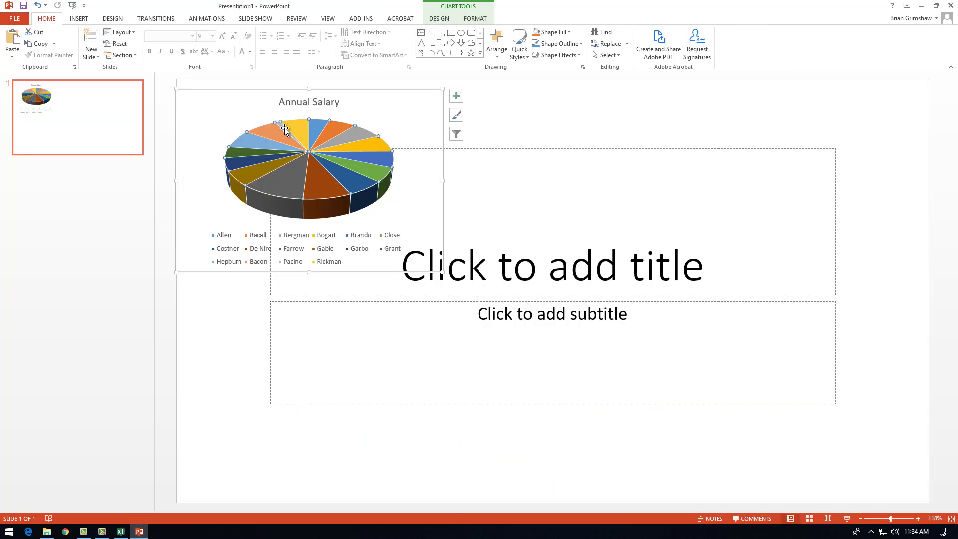
left_click_drag(285, 129, 348, 197)
mouse_move(347, 197)
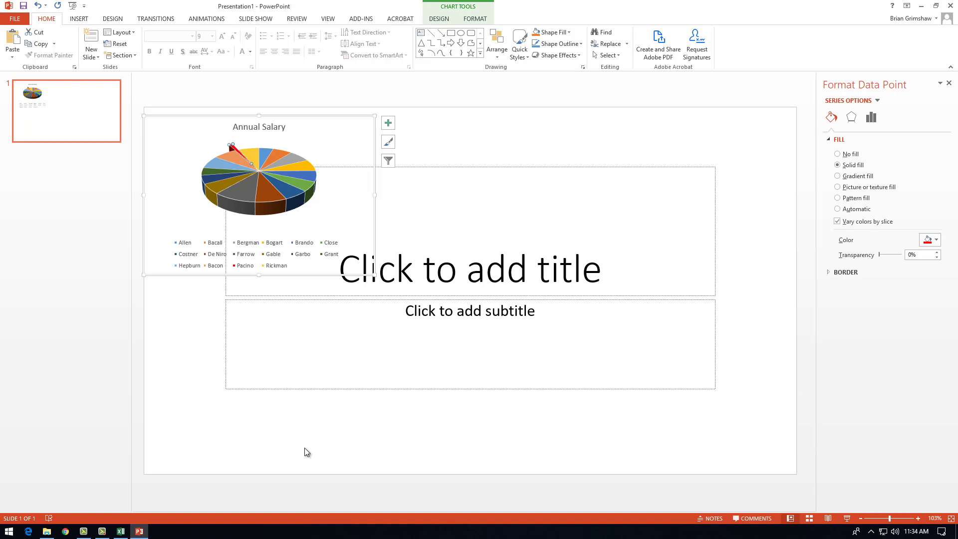
Switch back to Excel and set the annual salary in cell B16 on Sheet1 to 340000
left_click(120, 531)
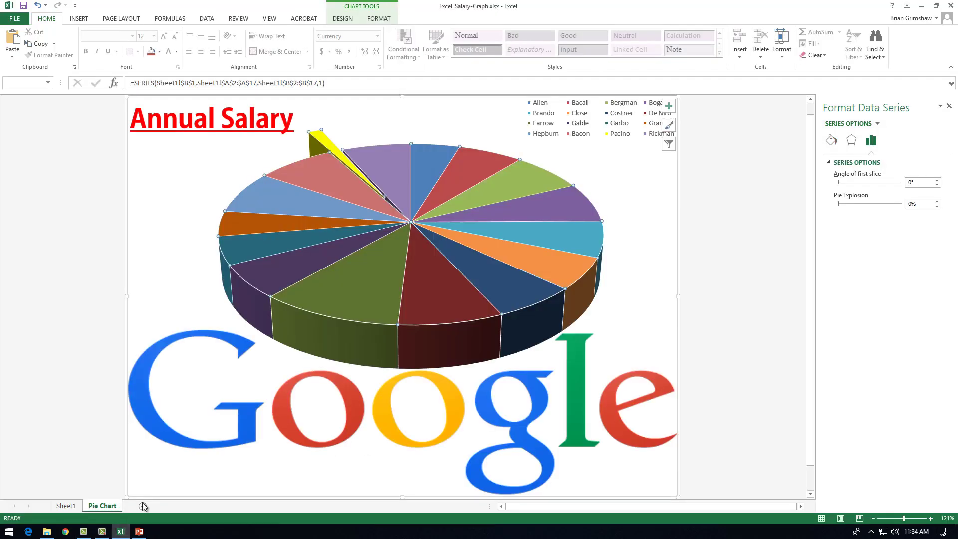
left_click(66, 506)
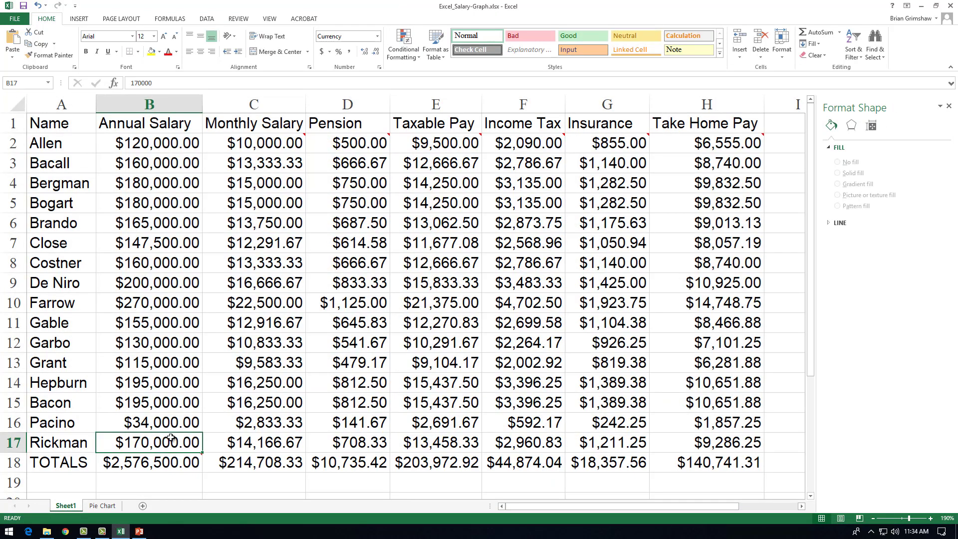
double_click(183, 423)
type("0")
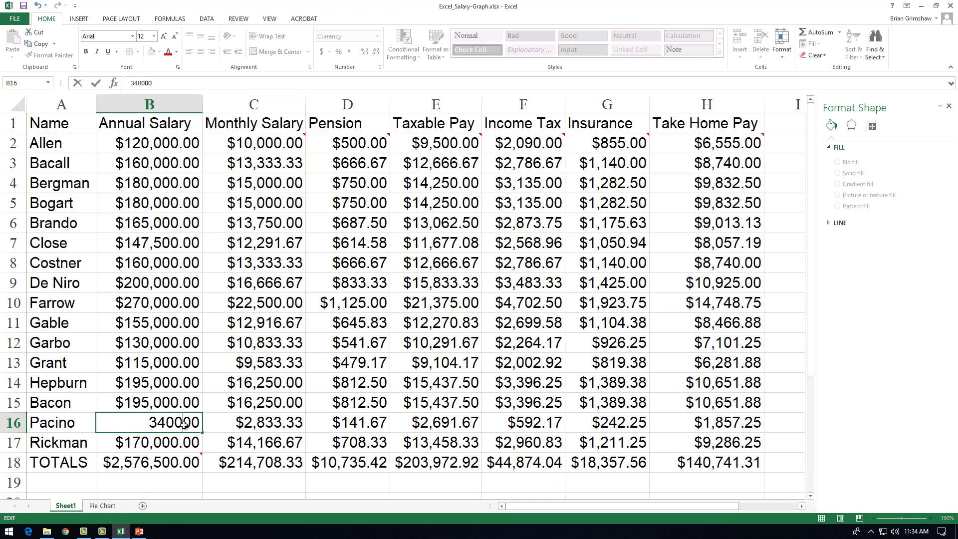
key("Return")
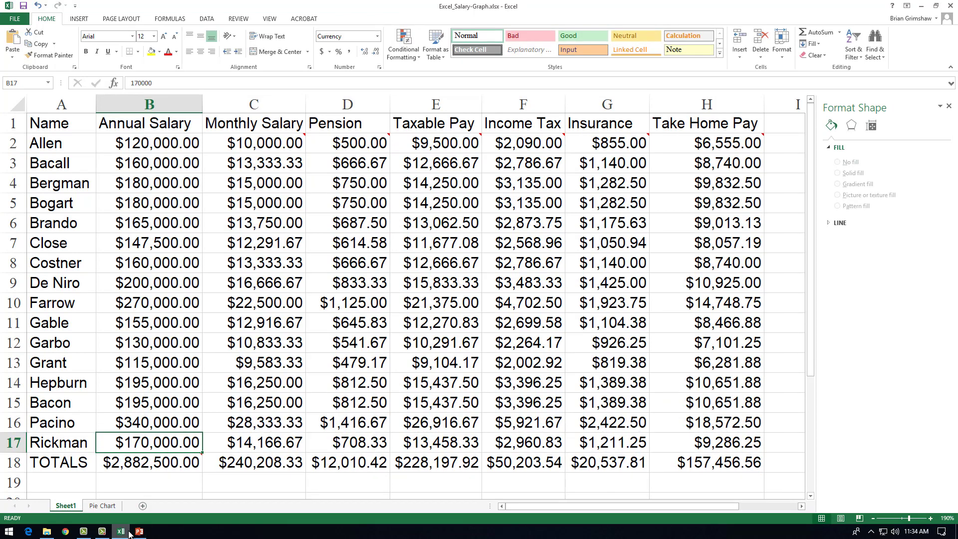
mouse_move(128, 533)
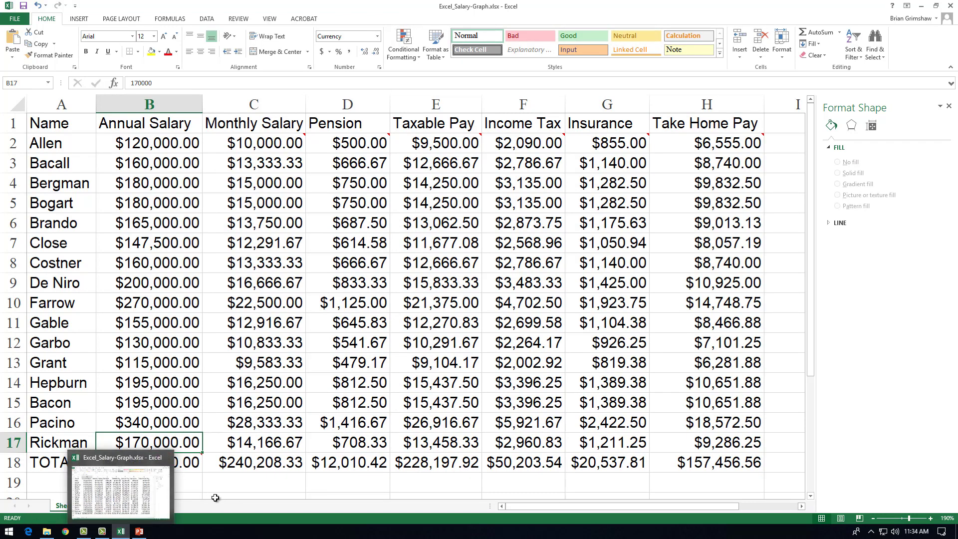
left_click(114, 505)
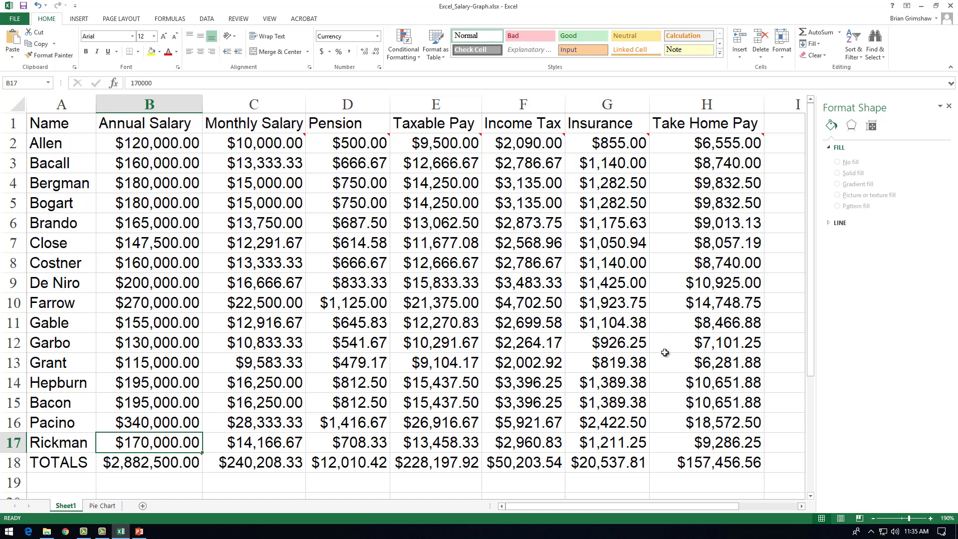
Insert a 3-D clustered column chart from the names and annual salaries in A1:B17
left_click_drag(45, 123, 148, 444)
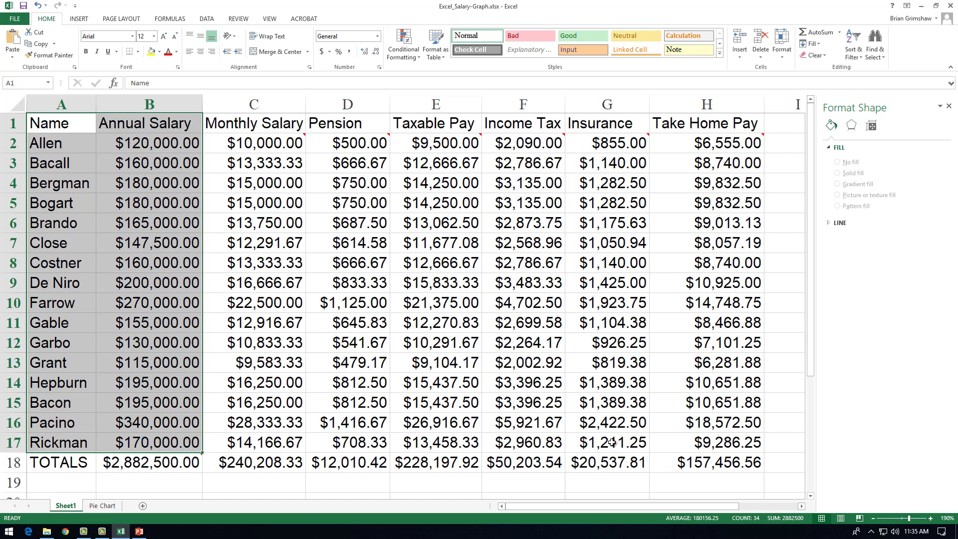
left_click(81, 19)
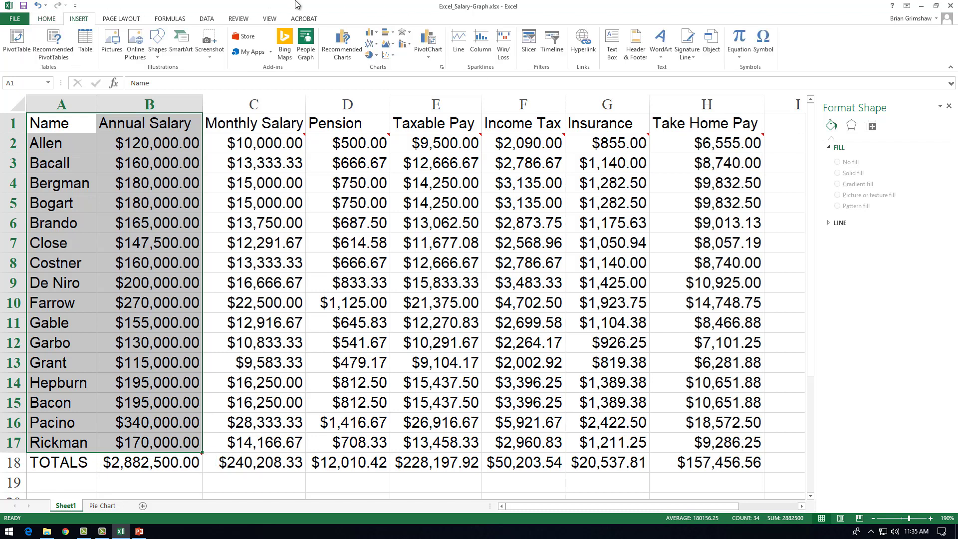
left_click(377, 34)
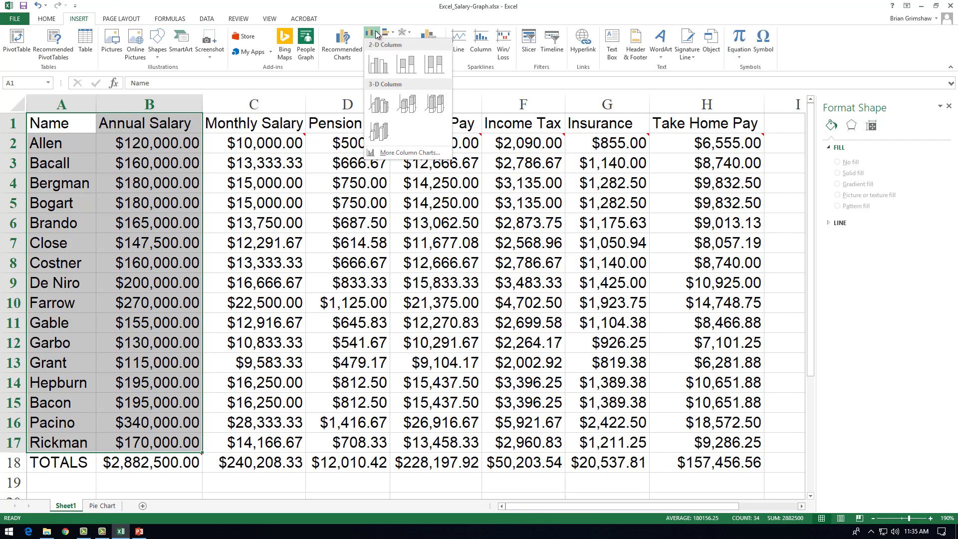
left_click(377, 107)
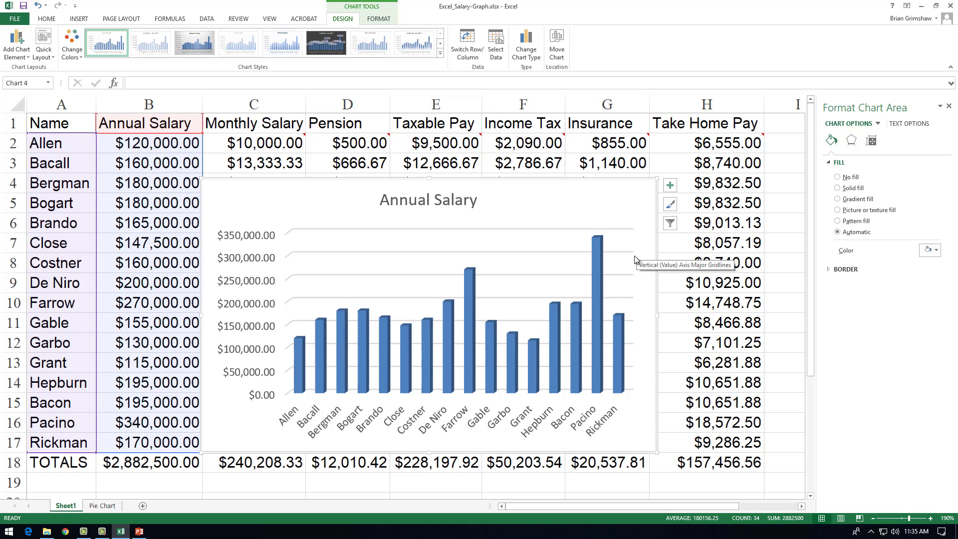
Move the column chart right over columns F to J and close the Format Chart Area pane
left_click_drag(634, 256, 782, 213)
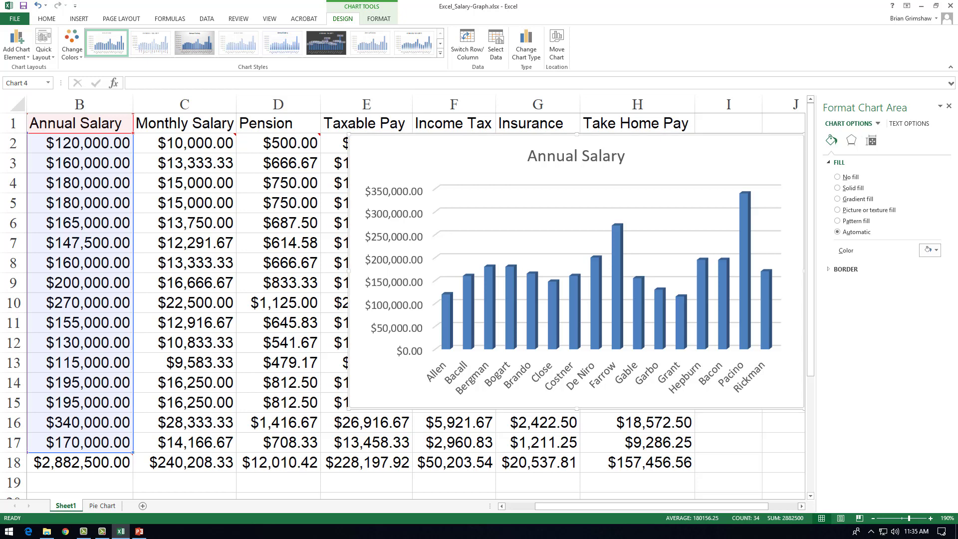
left_click(949, 106)
left_click_drag(656, 508, 625, 509)
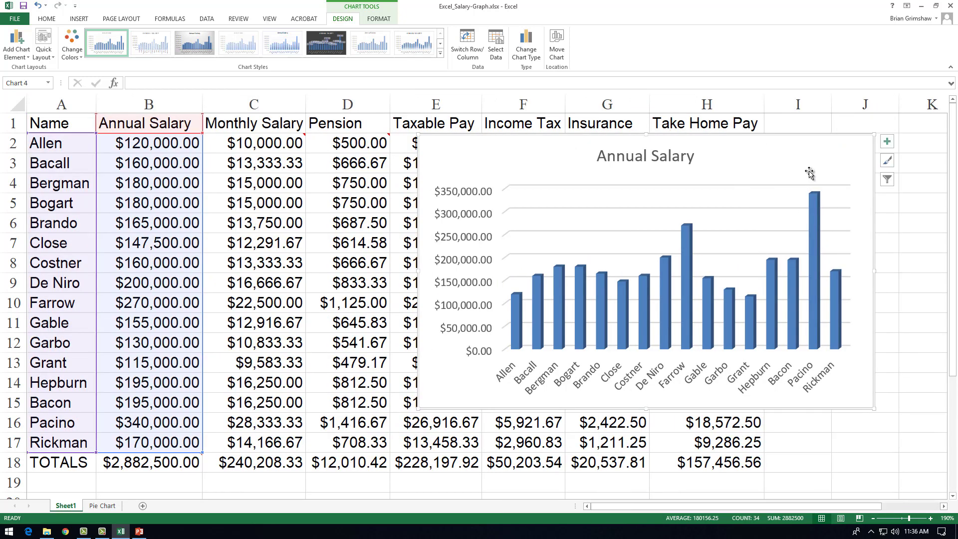
left_click_drag(802, 155, 861, 154)
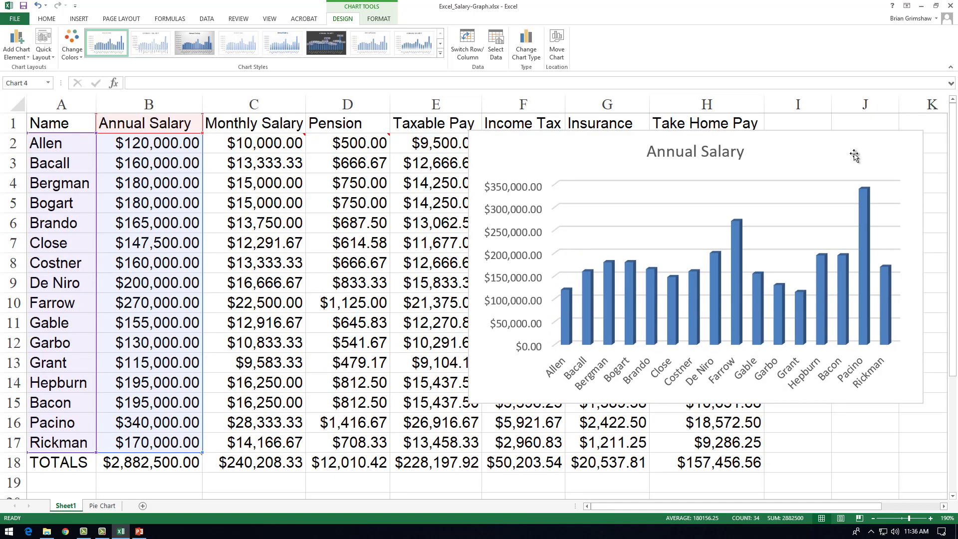
Insert a 3-D pie chart from the names and annual salaries in A1:B17
left_click_drag(45, 124, 165, 443)
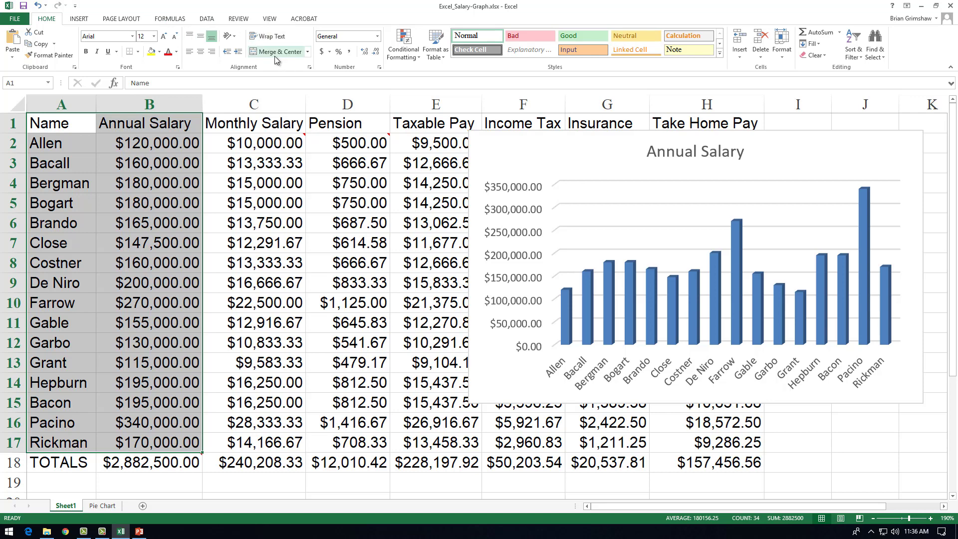
left_click(79, 18)
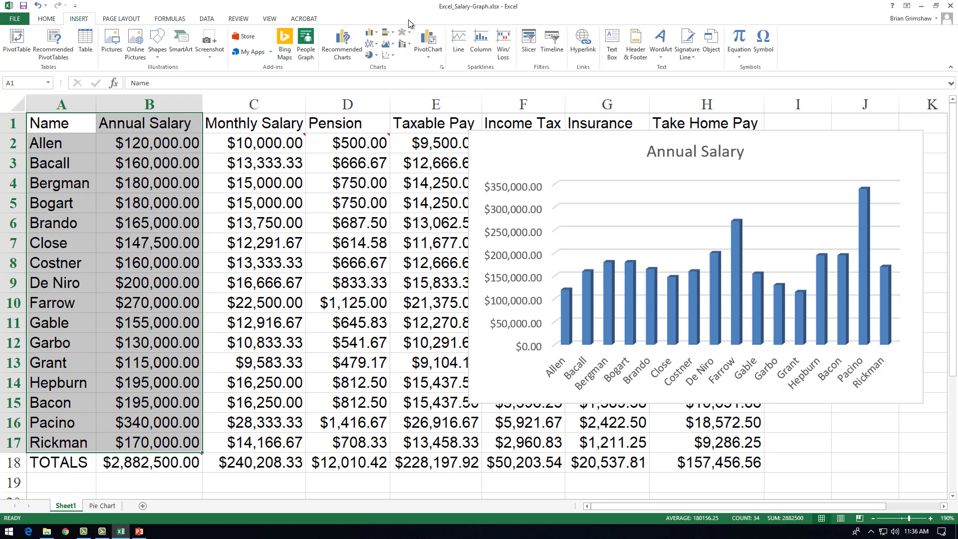
left_click(374, 56)
left_click(378, 126)
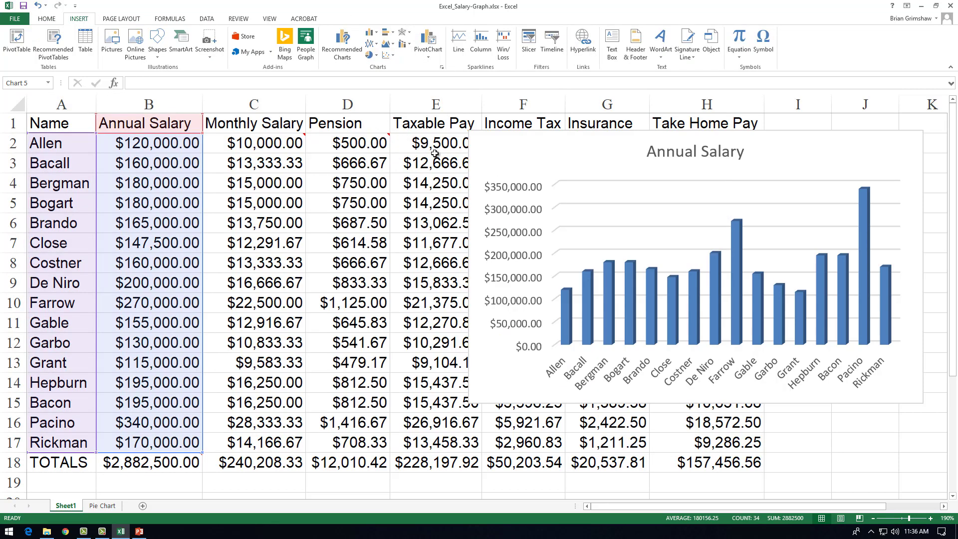
Place the pie chart over columns A to D and shift the column chart left so the two charts sit side by side
left_click_drag(511, 198, 273, 146)
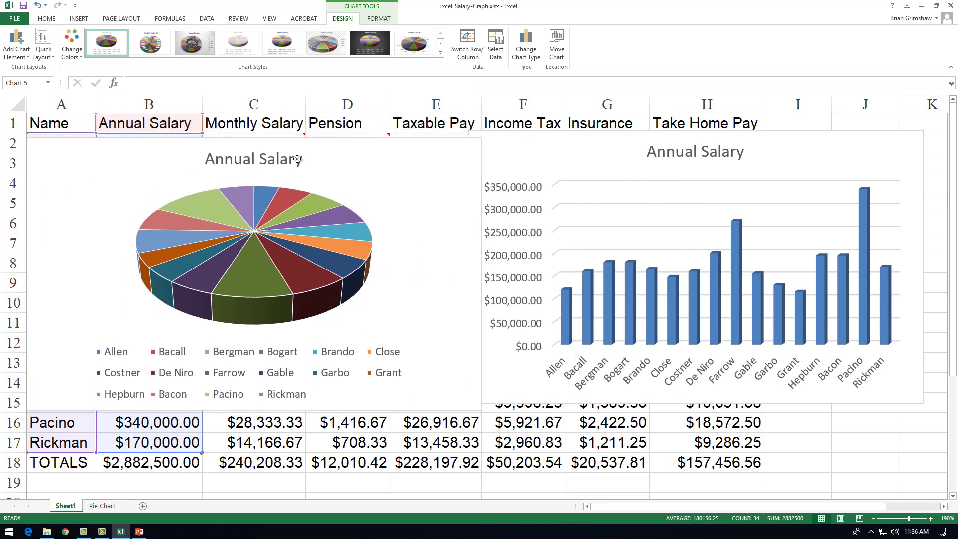
left_click_drag(483, 265, 433, 267)
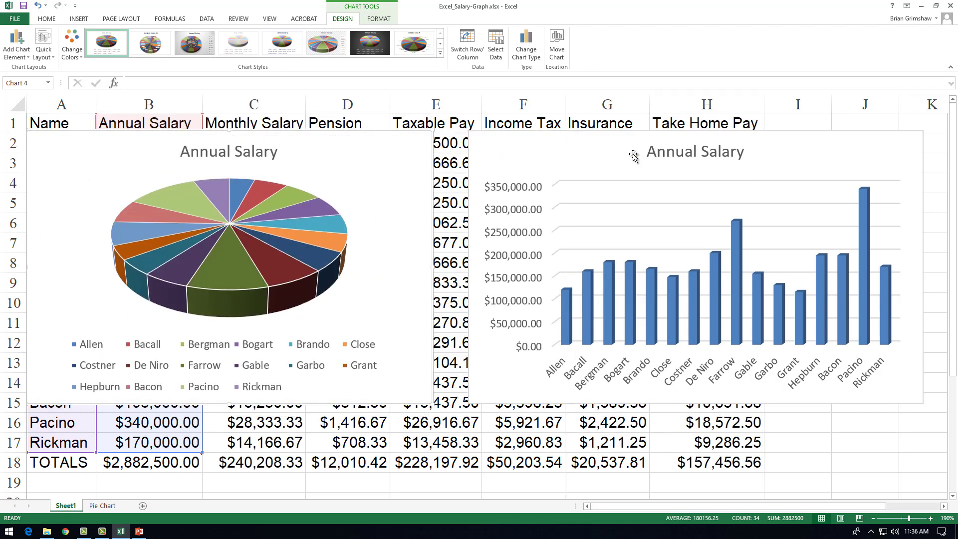
left_click_drag(632, 151, 609, 149)
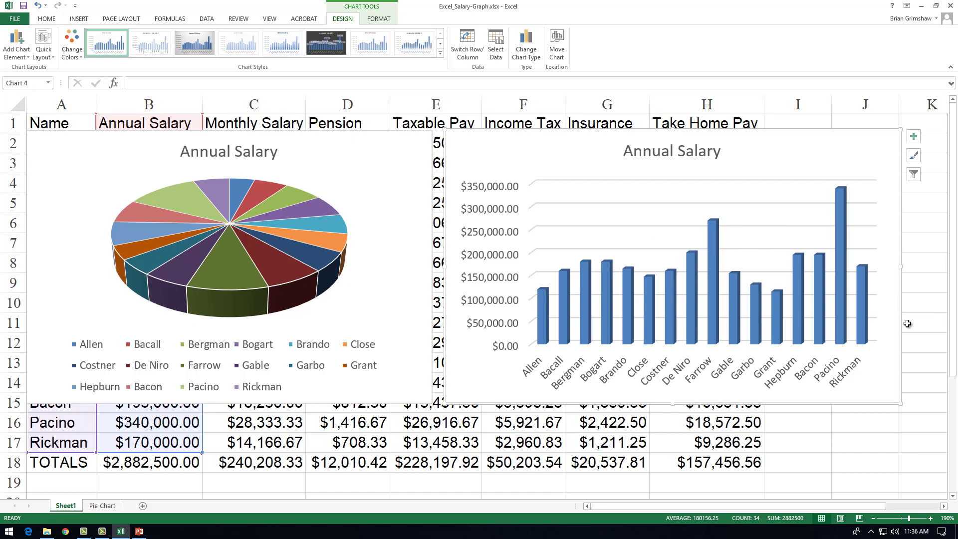
mouse_move(839, 219)
mouse_move(840, 193)
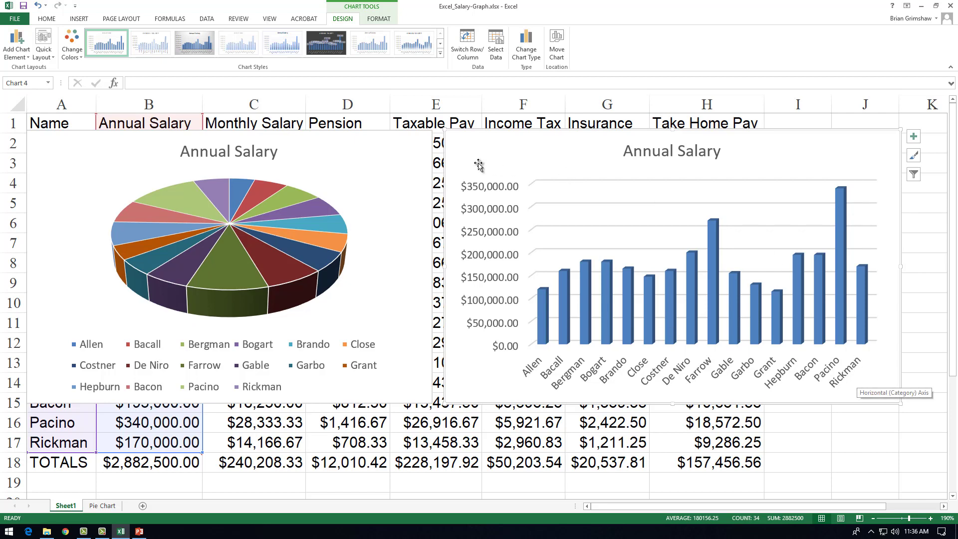
Pull the Pacino slice out of the Sheet1 pie chart and select the pie's plot area
left_click(389, 174)
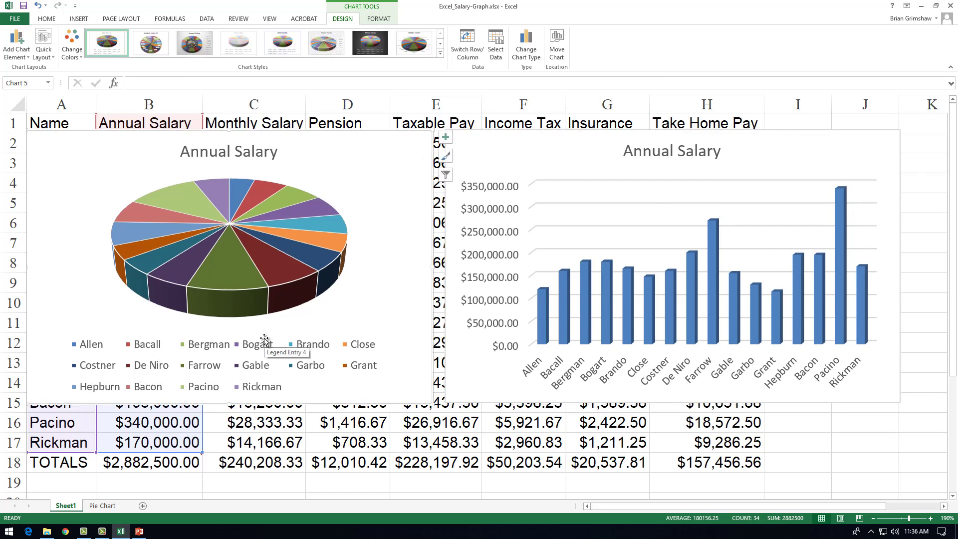
left_click(193, 203)
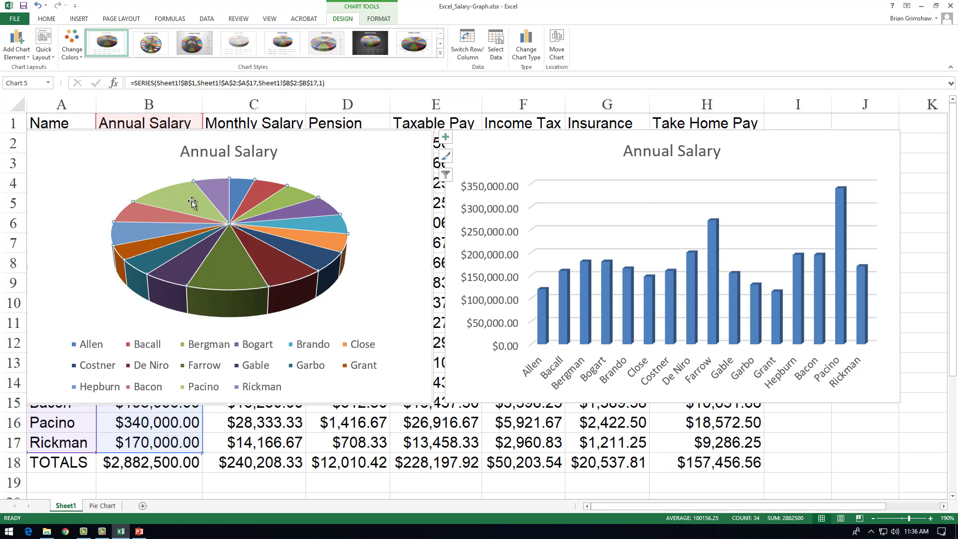
left_click_drag(193, 203, 192, 215)
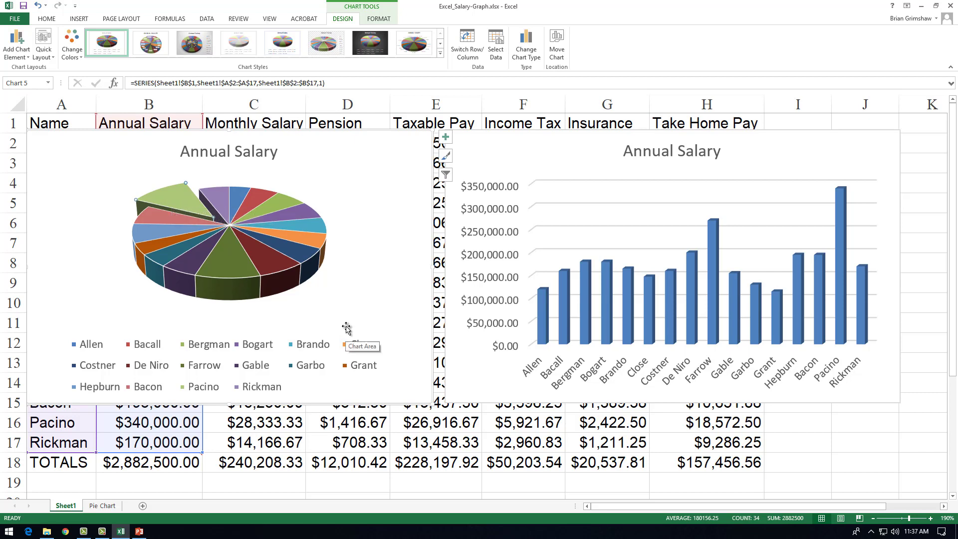
mouse_move(220, 266)
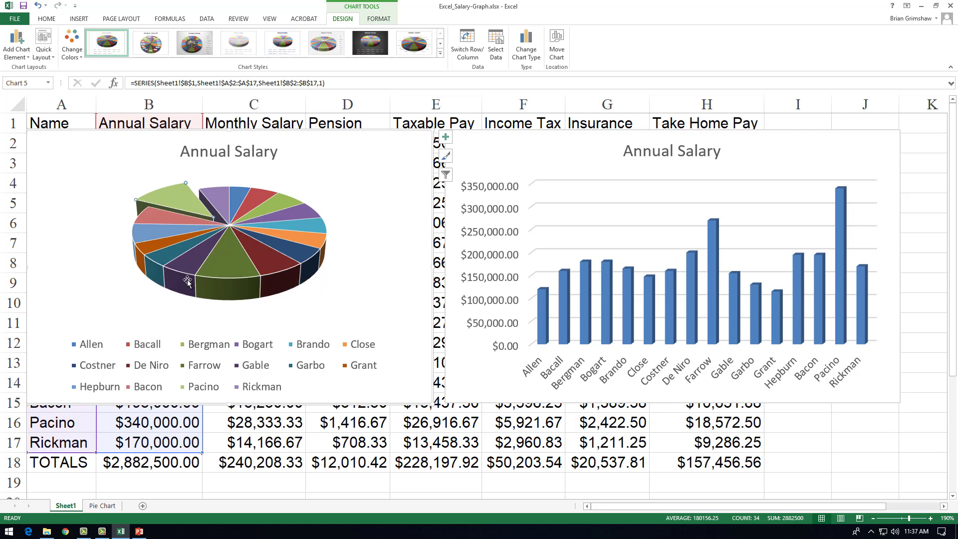
left_click(359, 229)
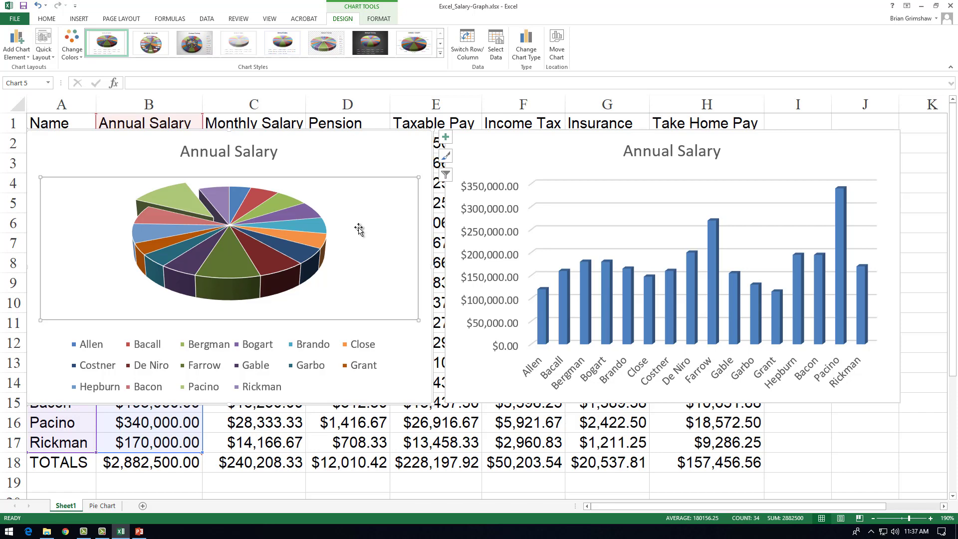
Delete the pie chart from Sheet1 and move the column chart to a new chart sheet named Column Chart
key("Delete")
left_click_drag(852, 148, 631, 165)
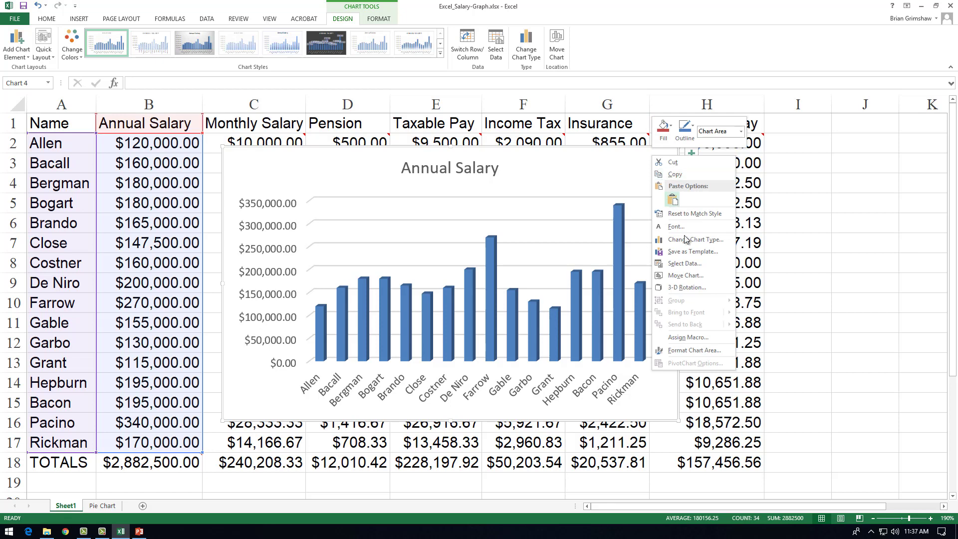
left_click(671, 276)
left_click(655, 264)
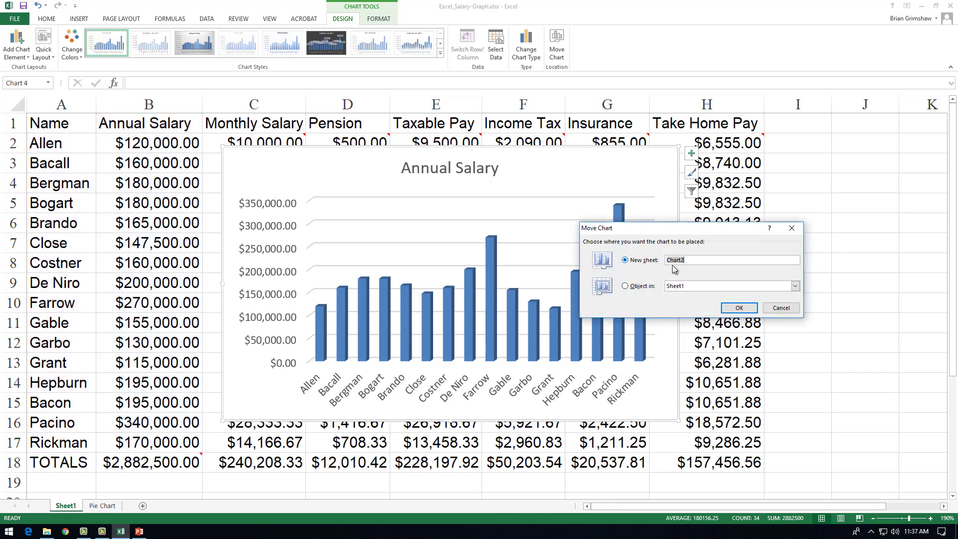
type("Column Ch")
key("Return")
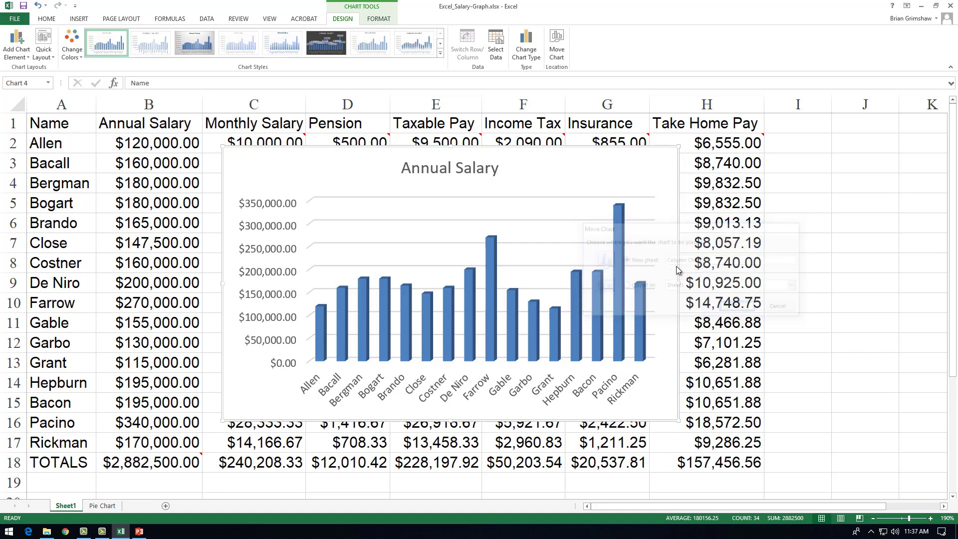
left_click(480, 110)
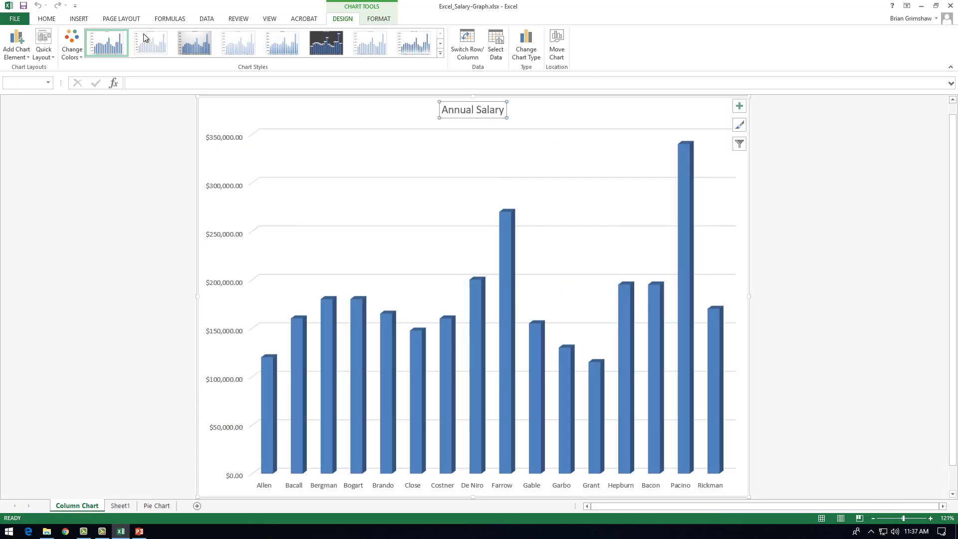
left_click(50, 19)
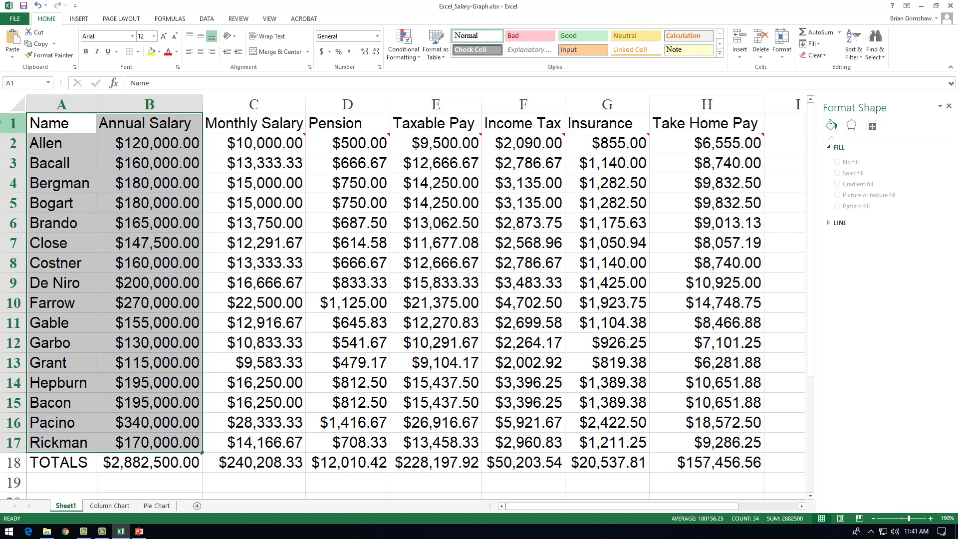
Review Allen's payroll row on Sheet1, checking the monthly salary formula in C2 and the take-home pay formula in H2
left_click(264, 144)
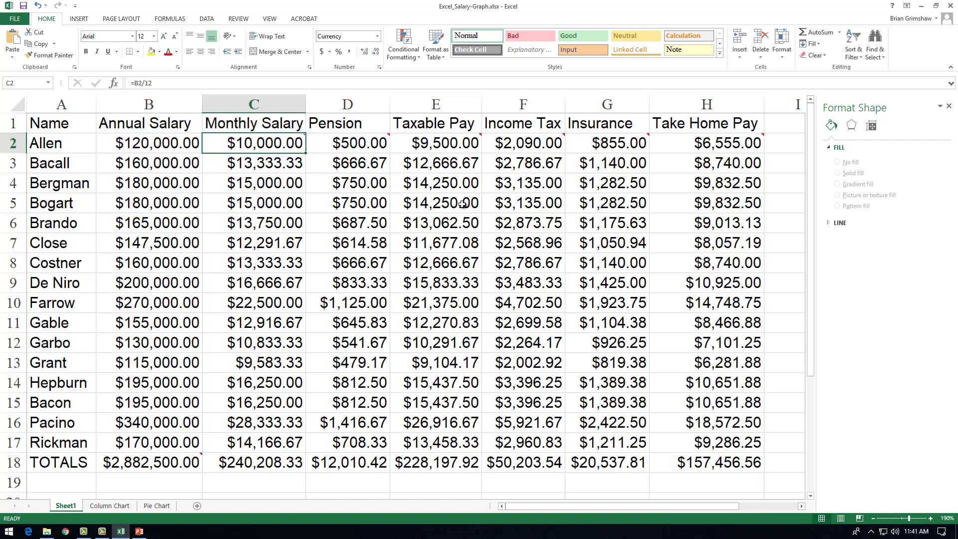
left_click(72, 143)
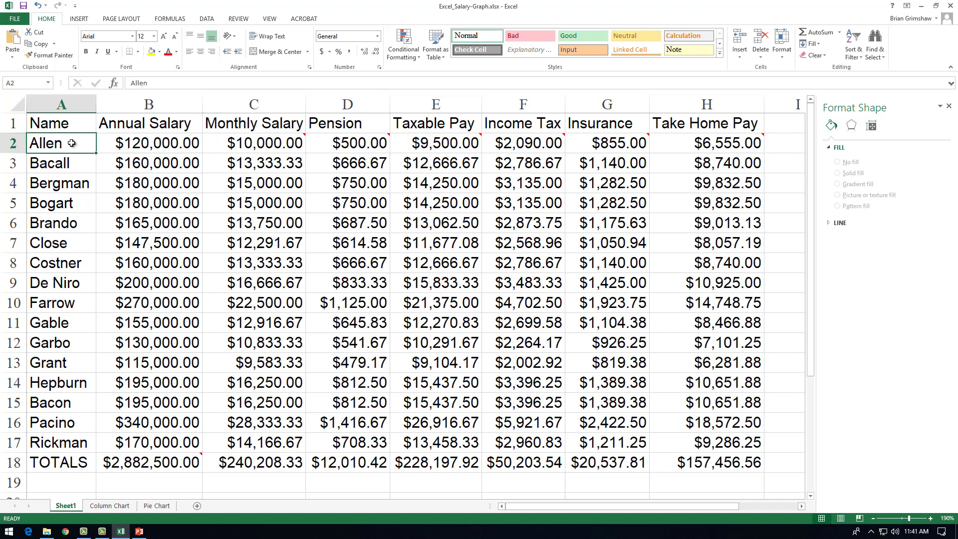
left_click_drag(72, 143, 247, 145)
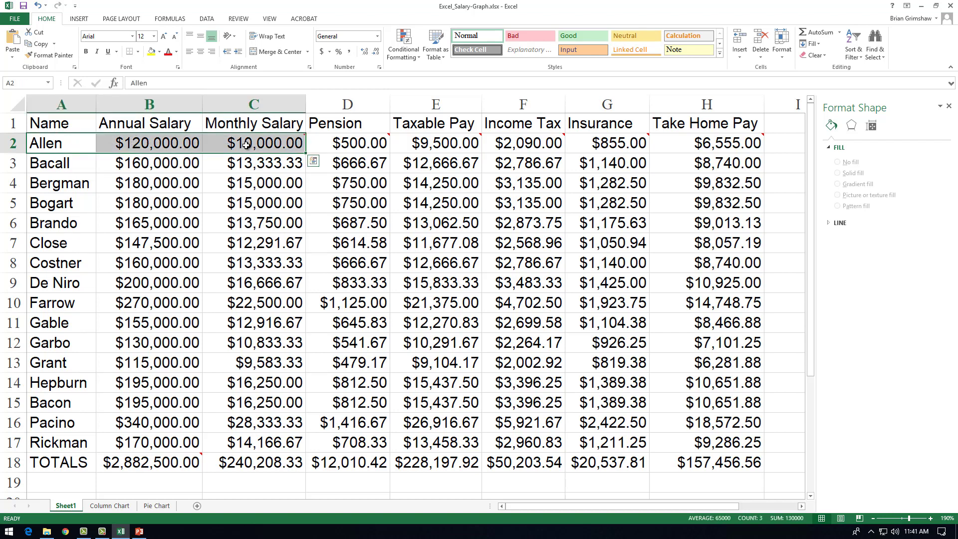
left_click(247, 145)
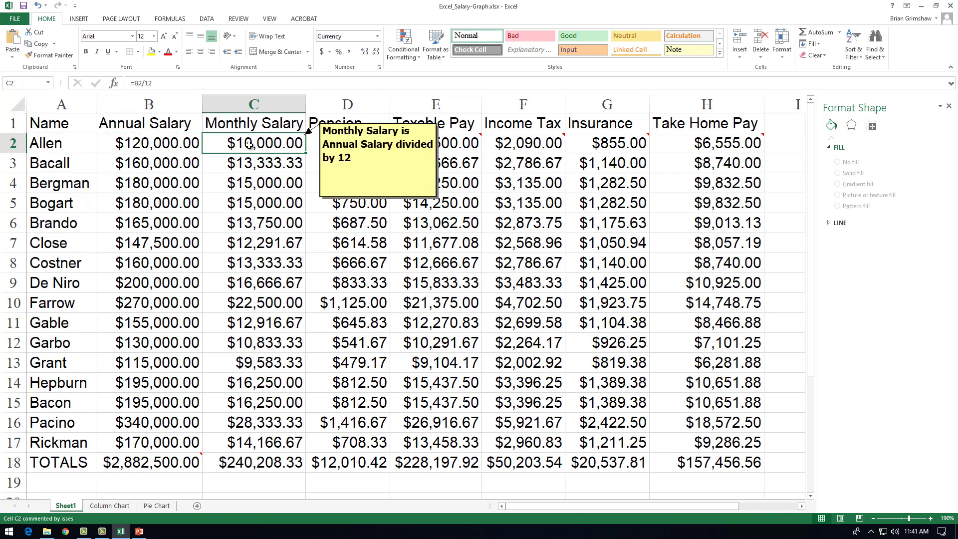
left_click(709, 145)
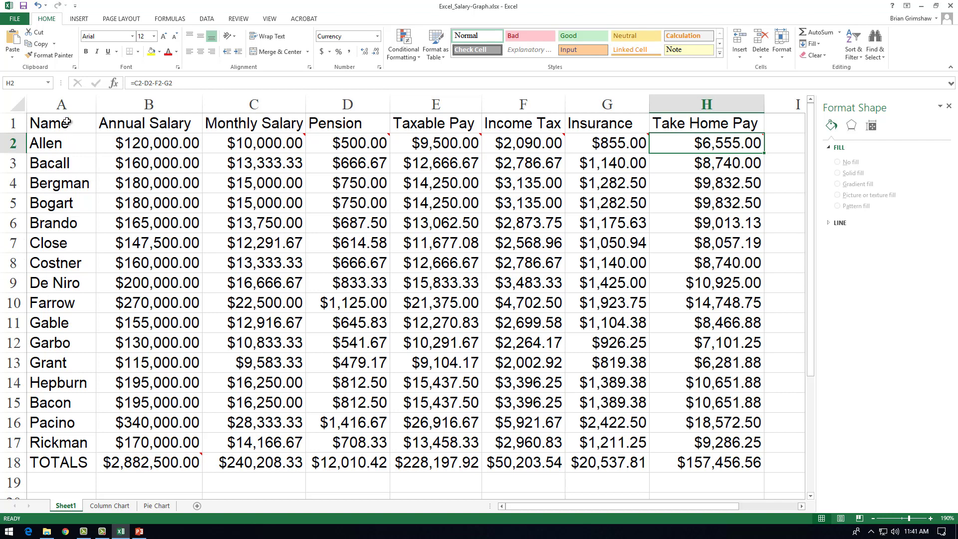
left_click_drag(66, 122, 66, 444)
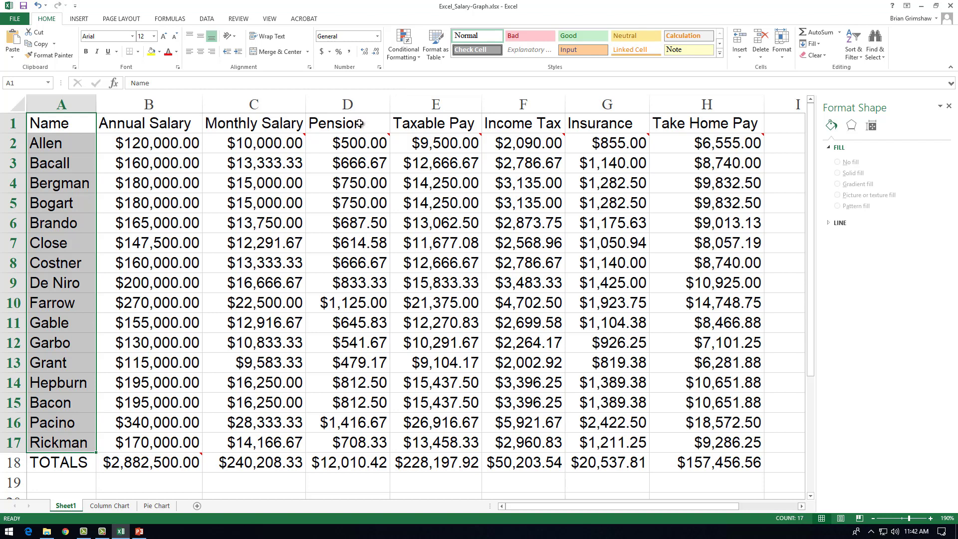
left_click_drag(360, 124, 380, 420, "ctrl")
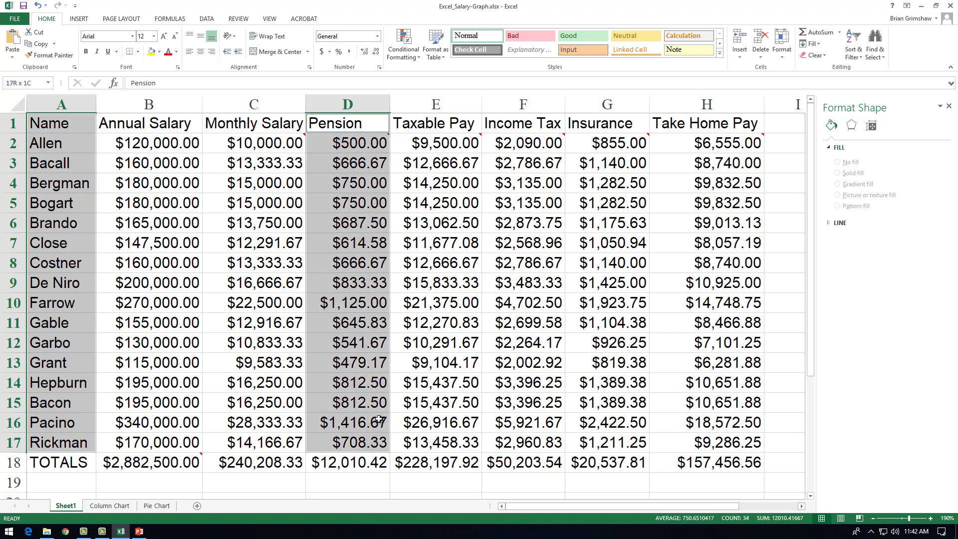
left_click_drag(539, 120, 700, 438, "ctrl")
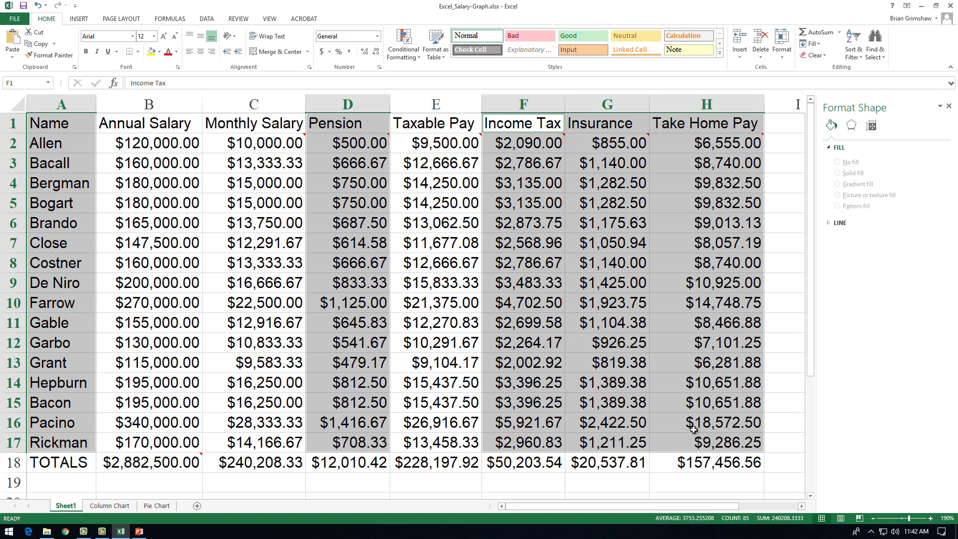
left_click(65, 123)
left_click_drag(65, 124, 71, 437)
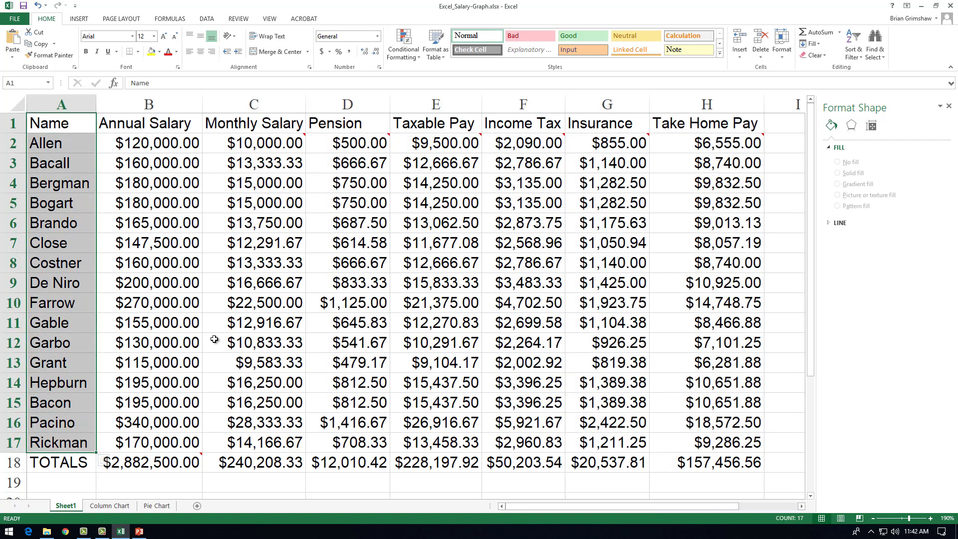
left_click_drag(343, 125, 345, 146)
left_click_drag(345, 200, 352, 444)
left_click(534, 125, "ctrl")
left_click_drag(534, 126, 707, 440)
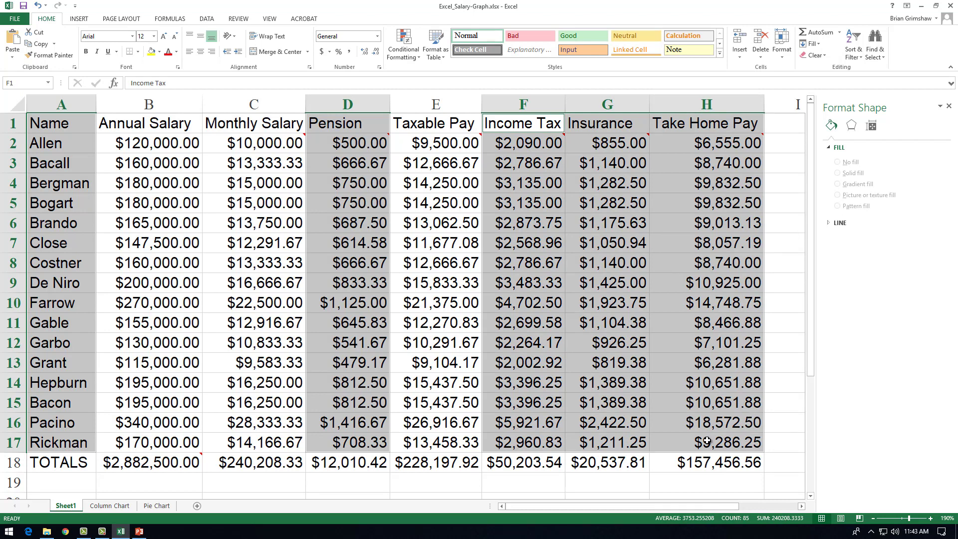
left_click(70, 21)
left_click(375, 34)
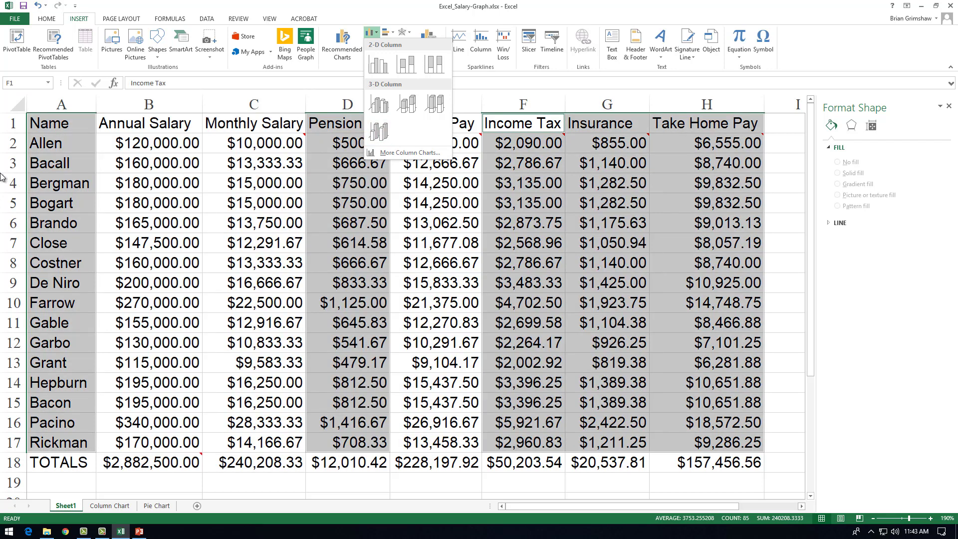
left_click(64, 125)
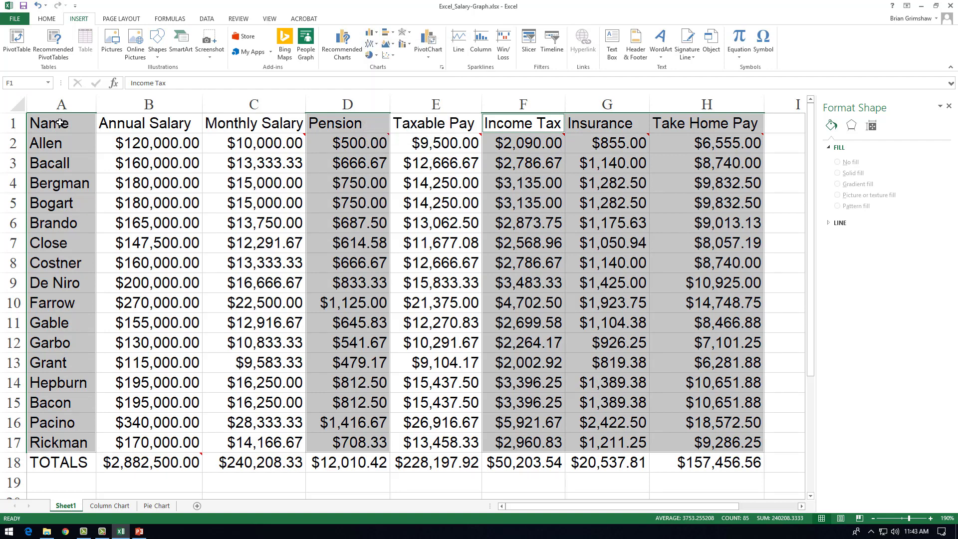
Insert a 3-D Column chart from the names, Pension, Income Tax, Insurance and Take Home Pay in A1:A17, D1:D17 and F1:H17
left_click(60, 125)
left_click_drag(64, 146, 84, 444)
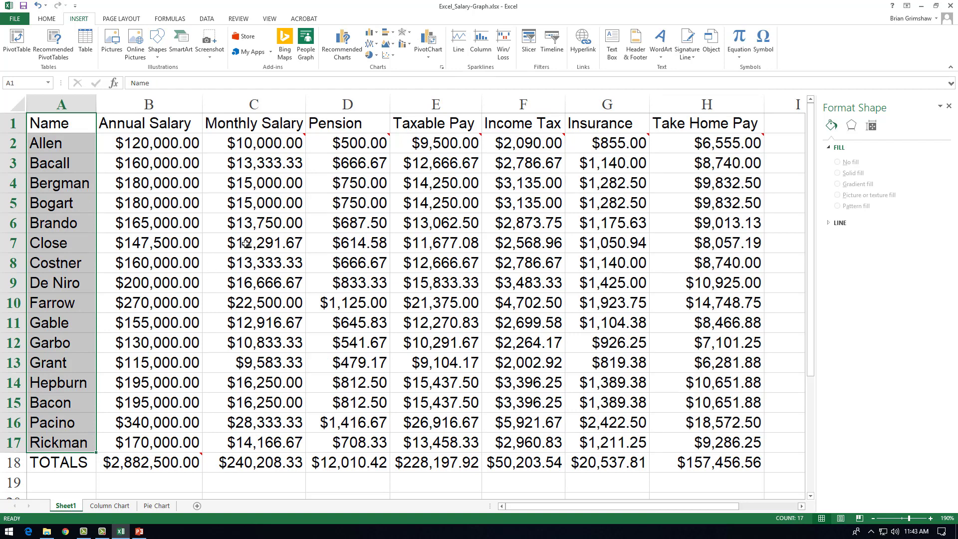
left_click(356, 130, "ctrl")
left_click_drag(351, 148, 355, 444)
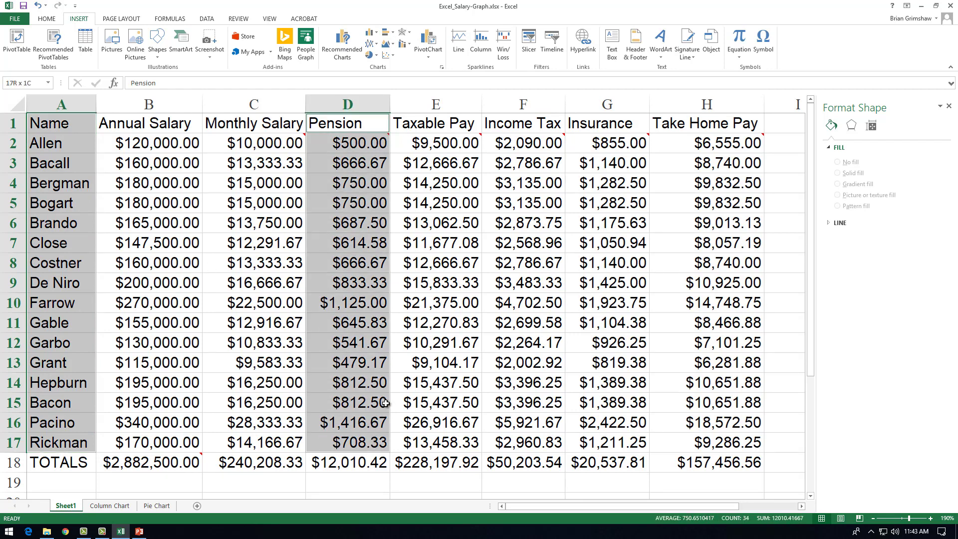
left_click(537, 126, "ctrl")
mouse_move(537, 126)
left_mouse_down()
mouse_move(701, 127)
mouse_move(684, 441)
left_mouse_up()
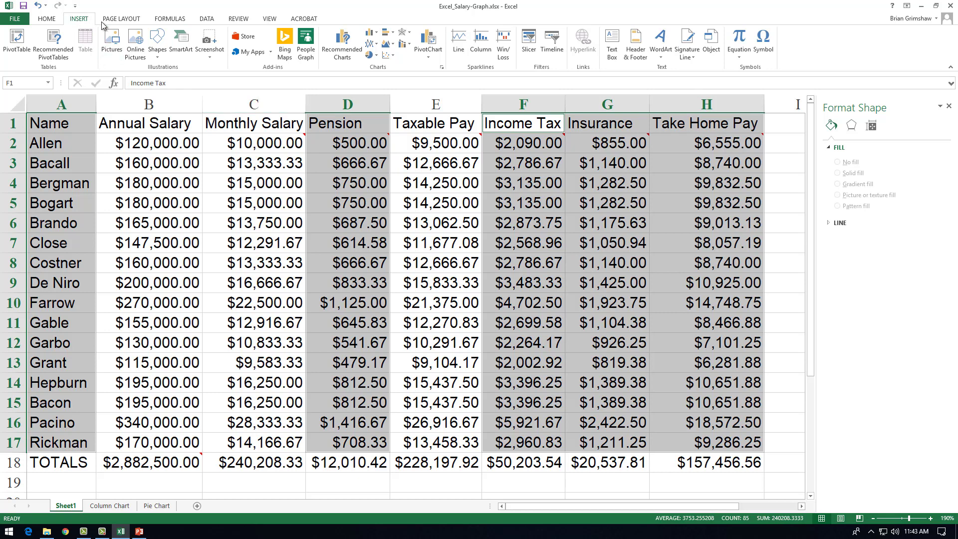
left_click(372, 34)
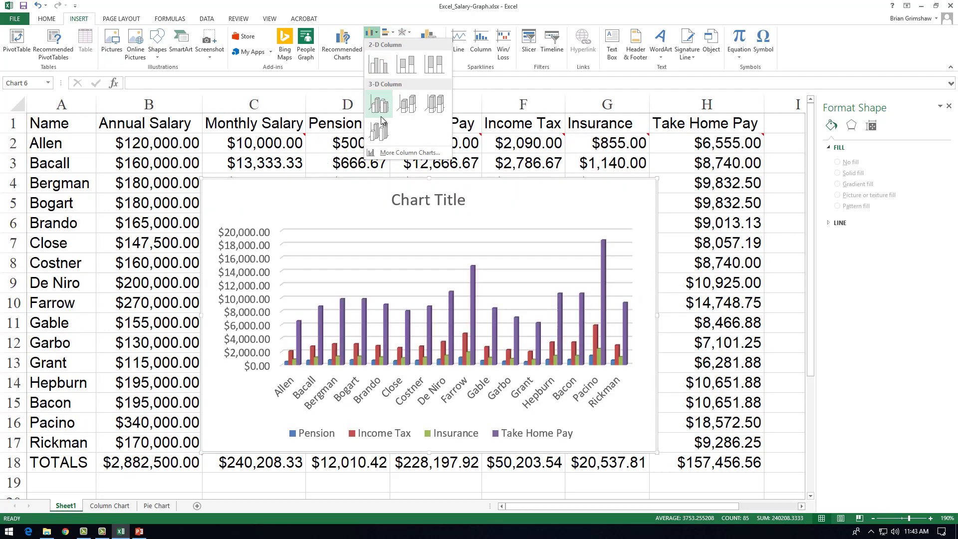
left_click(379, 130)
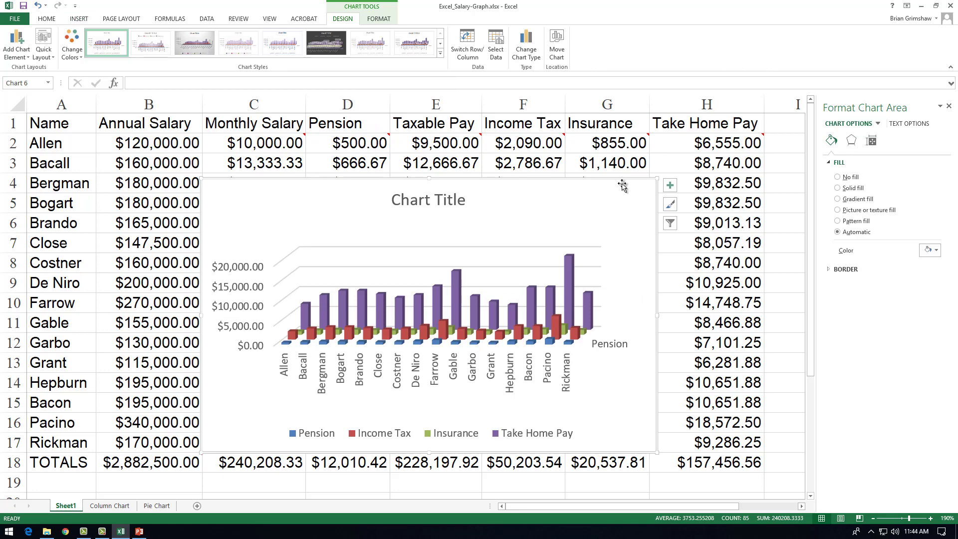
Move the new 3-D column chart from Sheet1 to its own chart sheet, keeping the suggested sheet name
right_click(637, 198)
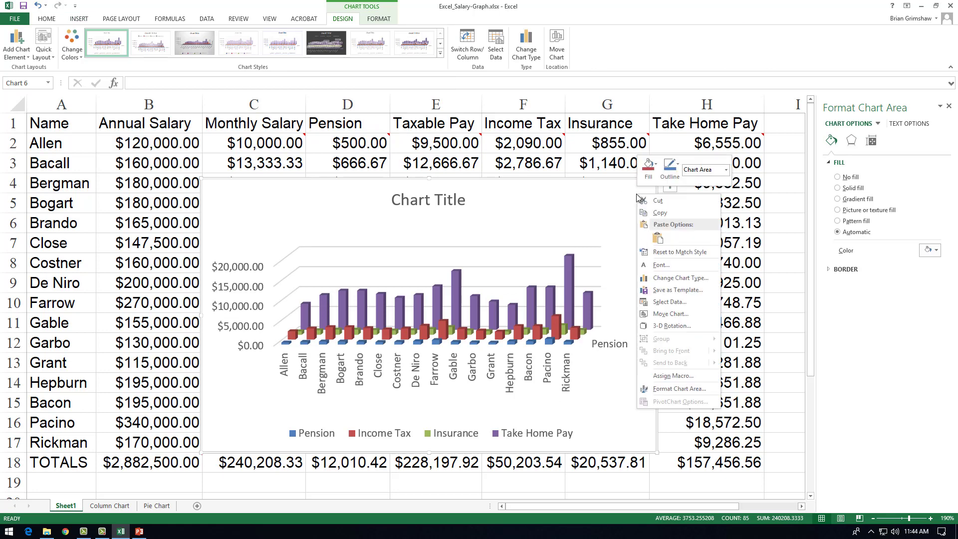
left_click(671, 313)
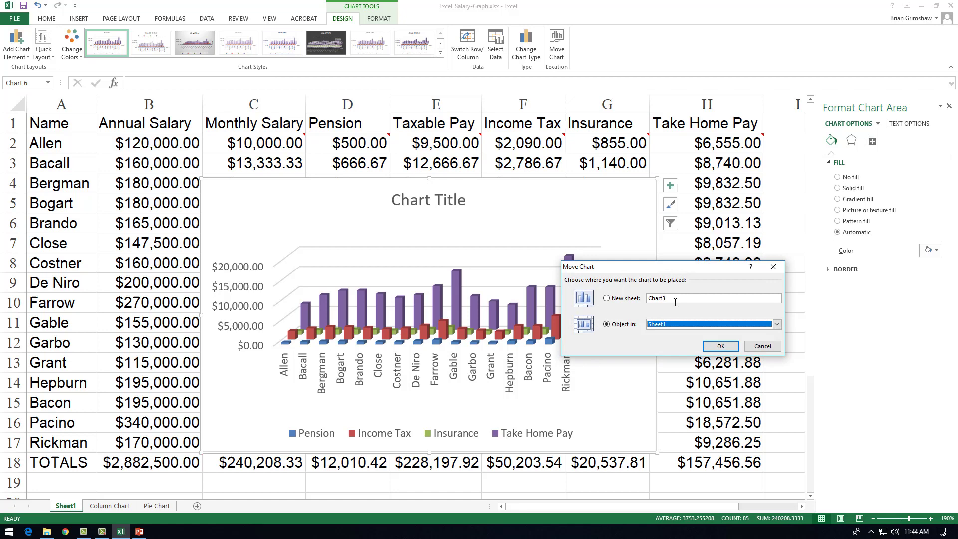
left_click(630, 301)
left_click(721, 346)
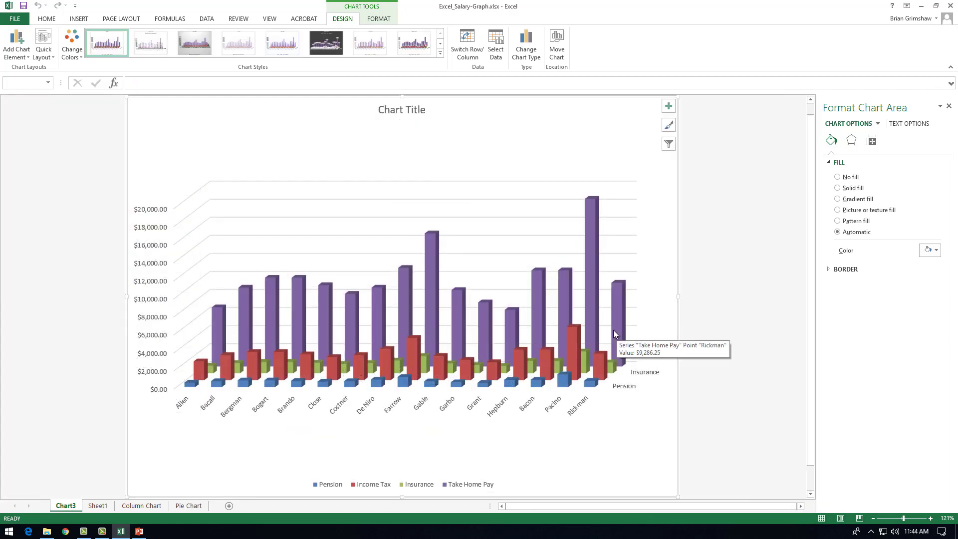
Change the chart's title to "Money Chart"
left_click(417, 109)
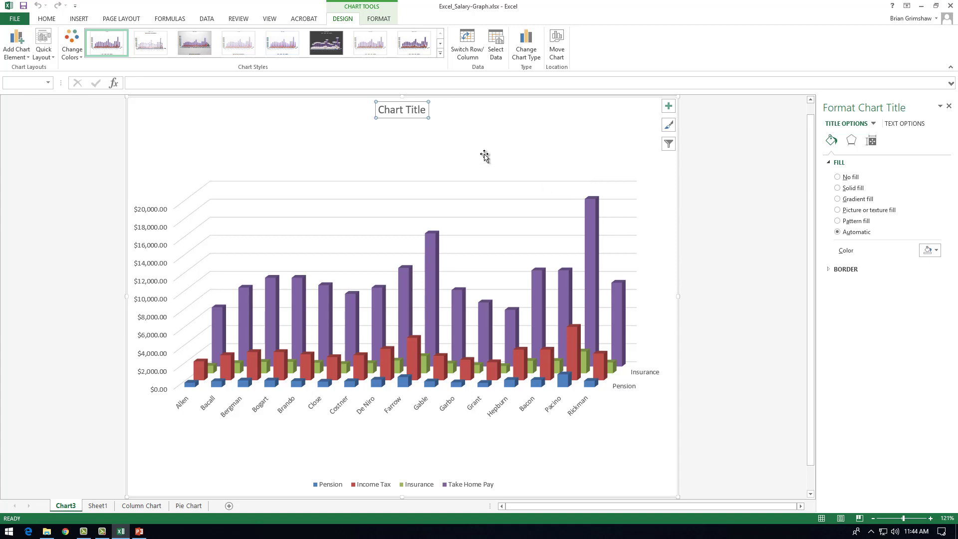
double_click(417, 109)
left_click_drag(426, 109, 373, 113)
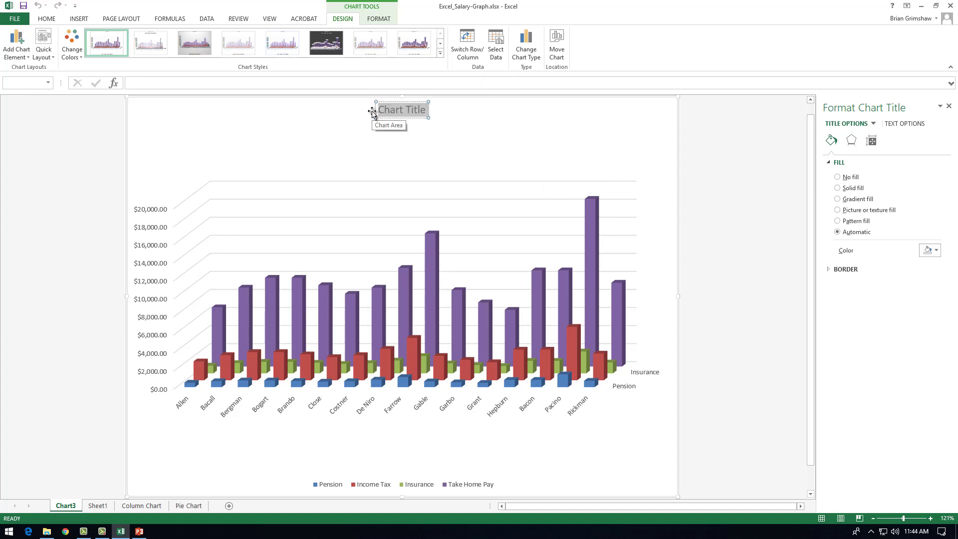
type("Money Chart")
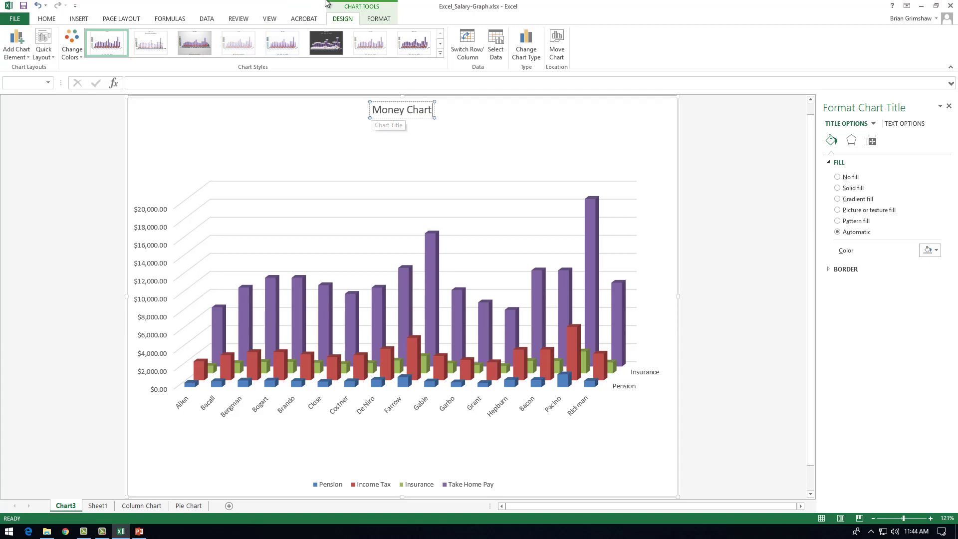
left_click(542, 113)
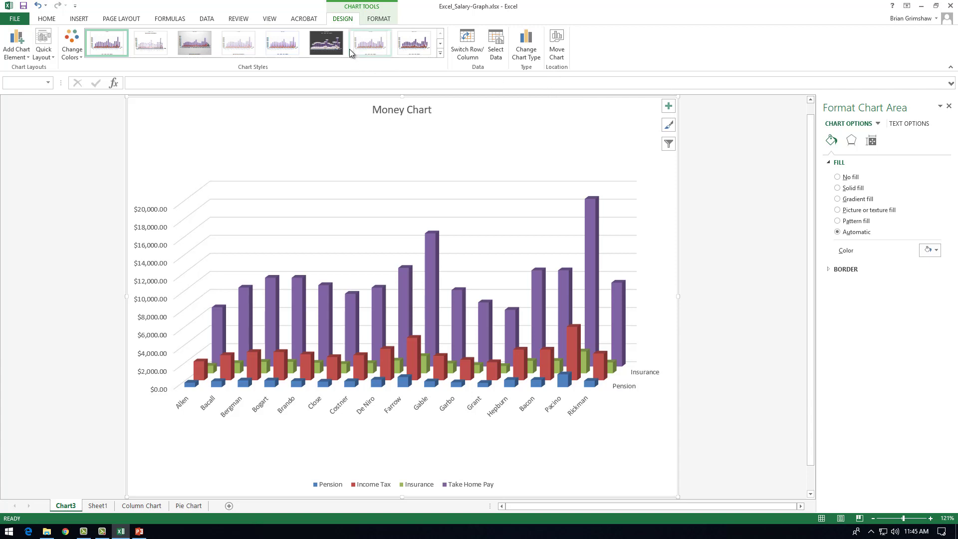
Return to Sheet1 and browse the scatter, stock, surface and radar chart types for the selected payroll data without inserting one
left_click(81, 20)
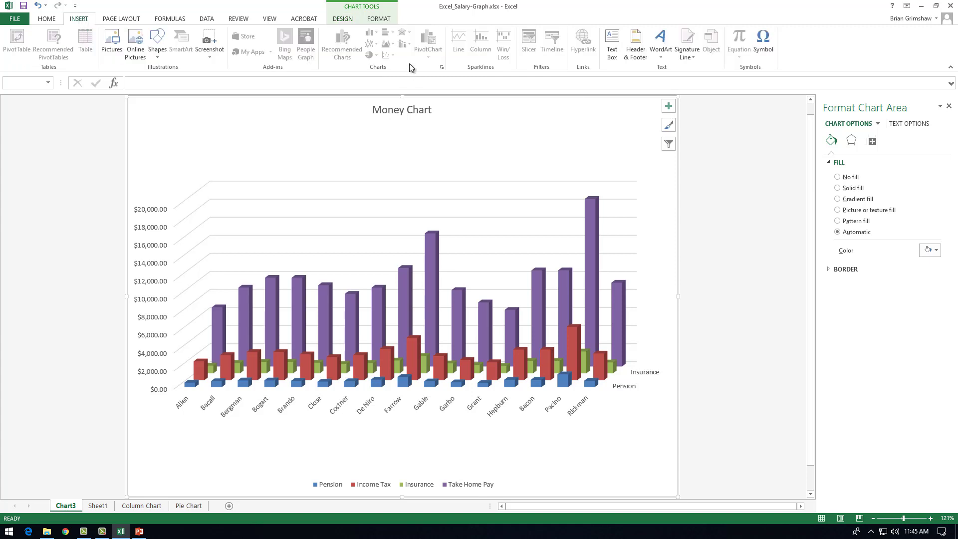
left_click(98, 505)
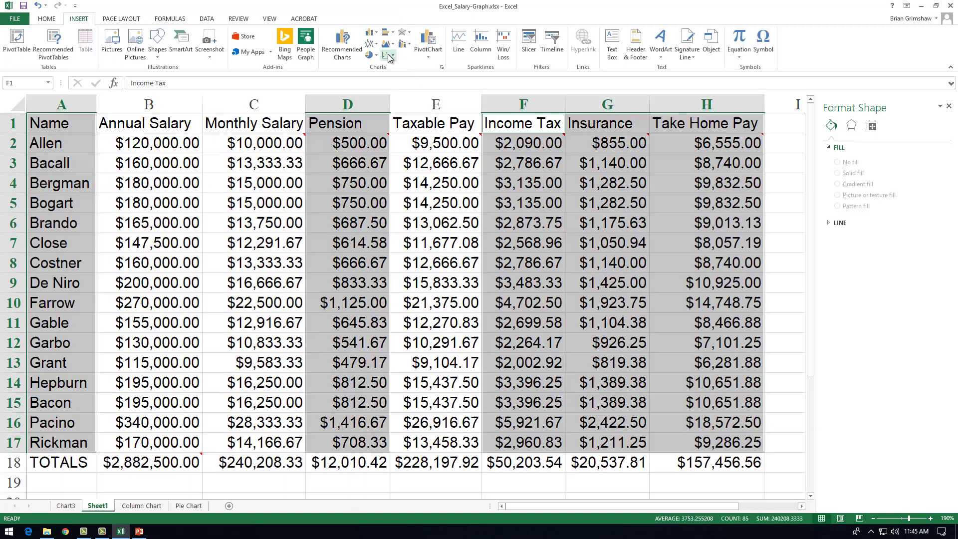
left_click(389, 57)
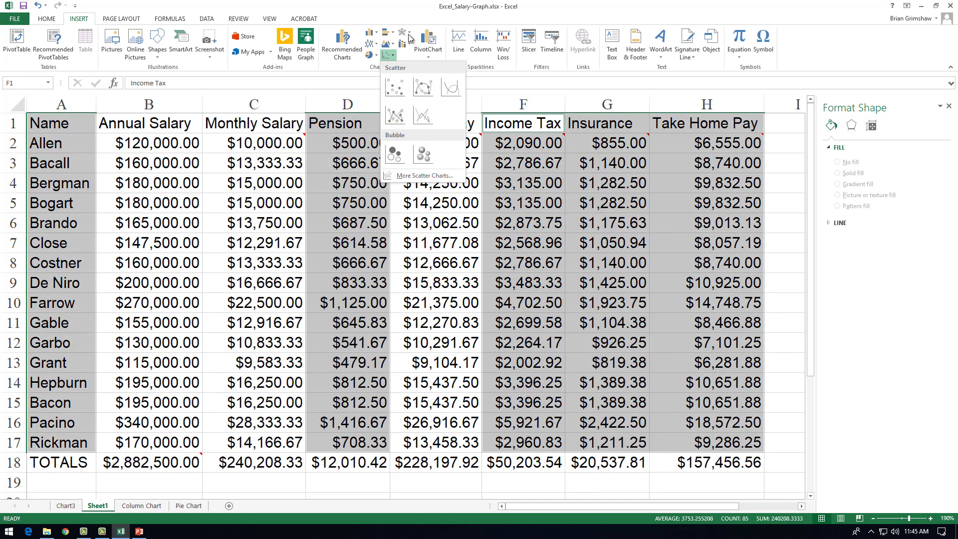
left_click(407, 33)
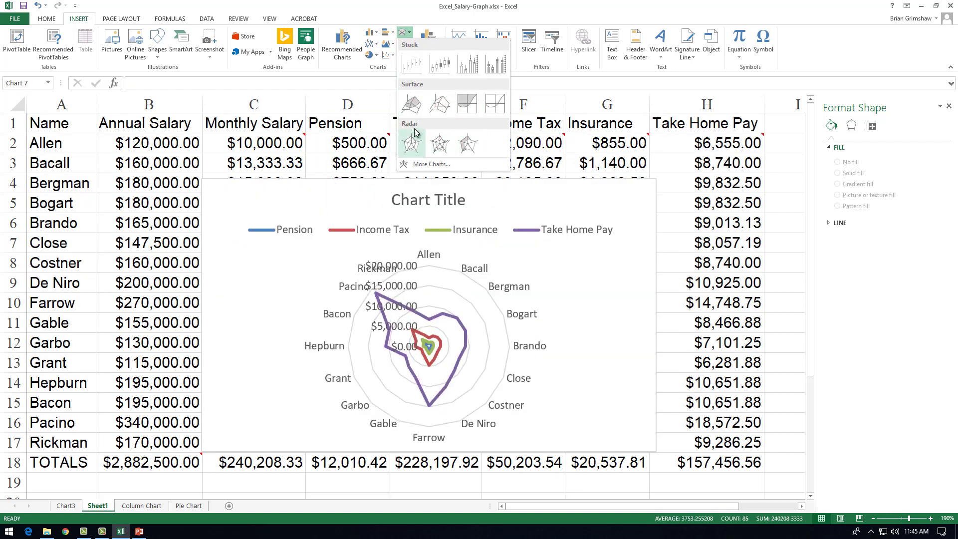
left_click(857, 38)
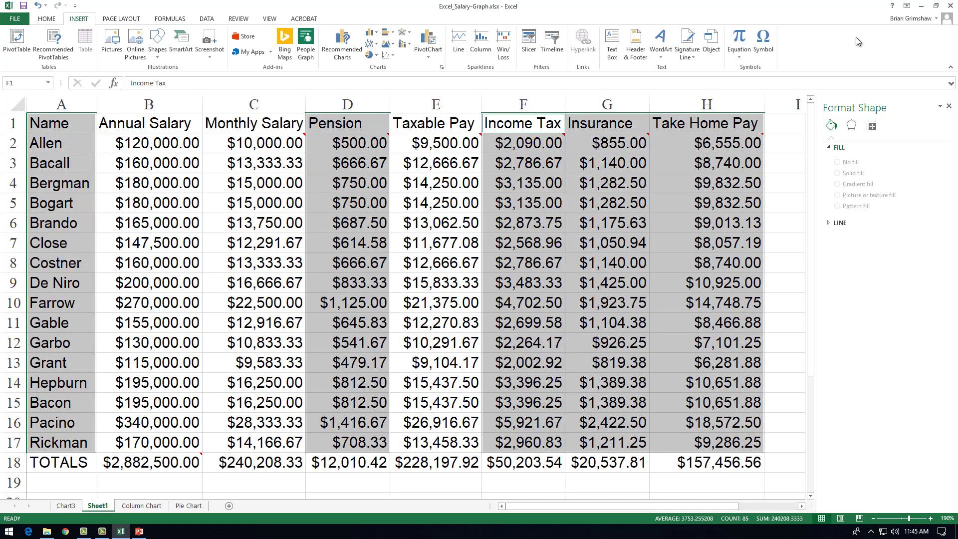